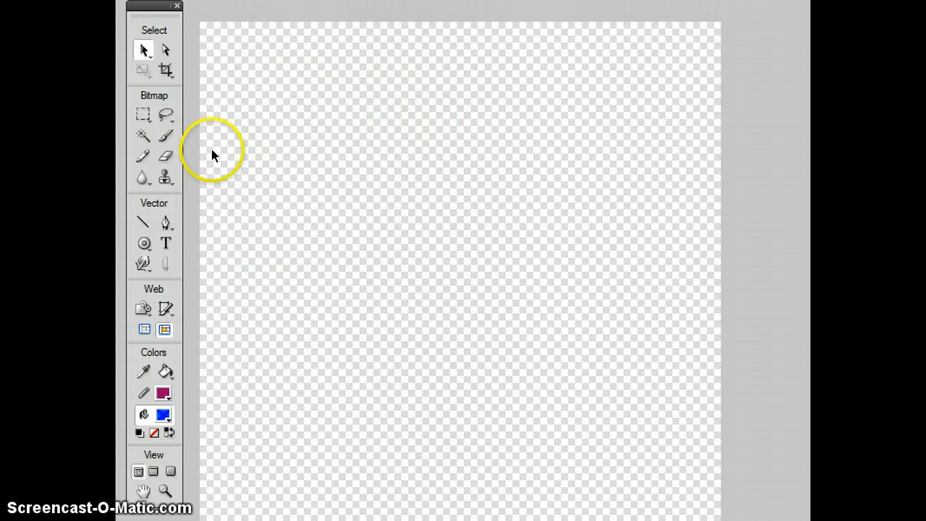
Draw a large rounded rectangle that covers most of the canvas.
click(148, 240)
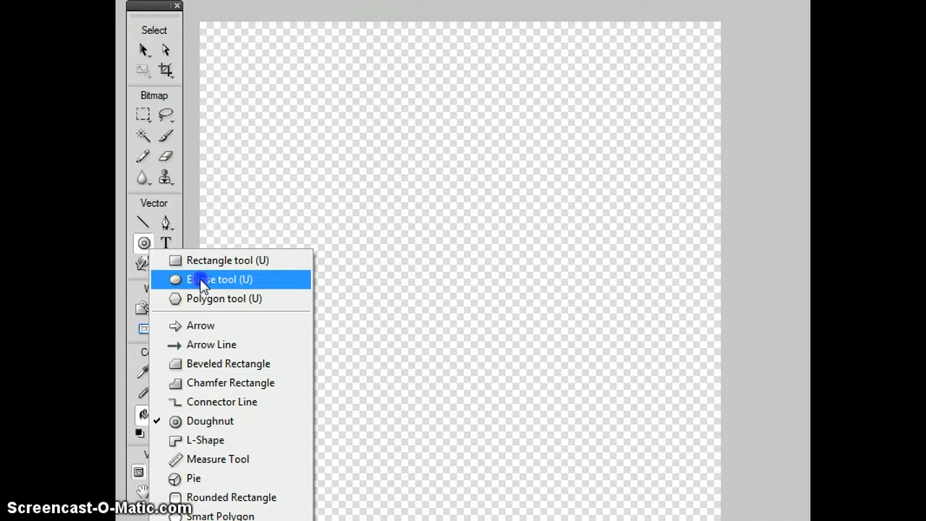
click(213, 505)
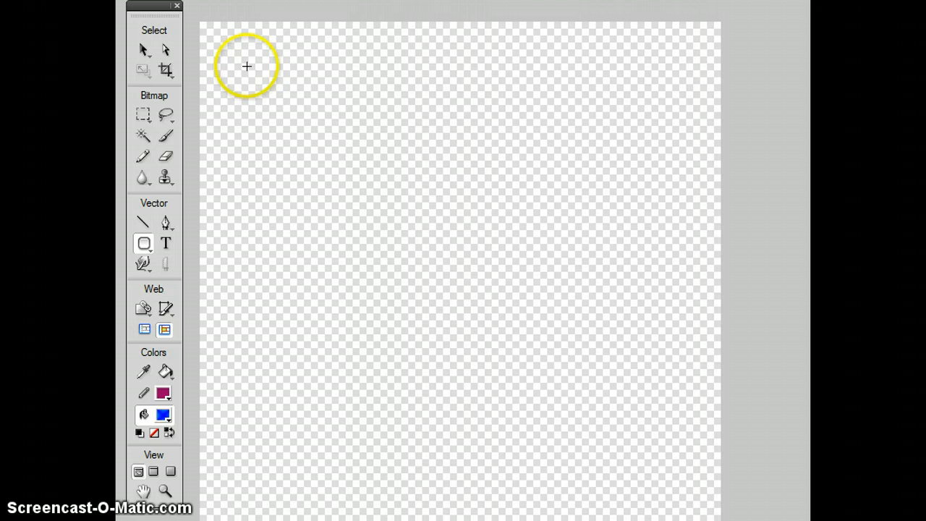
mouse_move(238, 59)
mouse_down()
mouse_move(442, 258)
mouse_move(592, 368)
mouse_move(676, 447)
mouse_up()
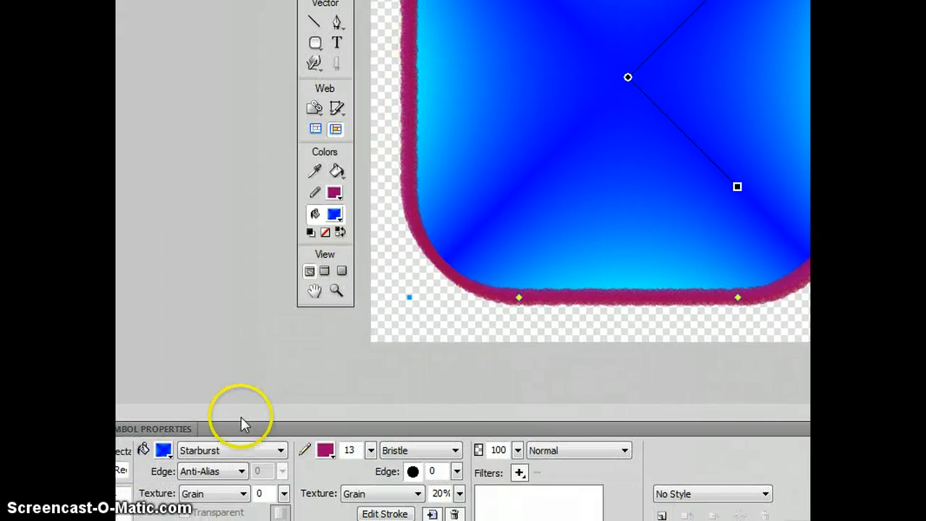
Replace the rectangle's starburst gradient with a Solid fill in bright blue.
click(206, 452)
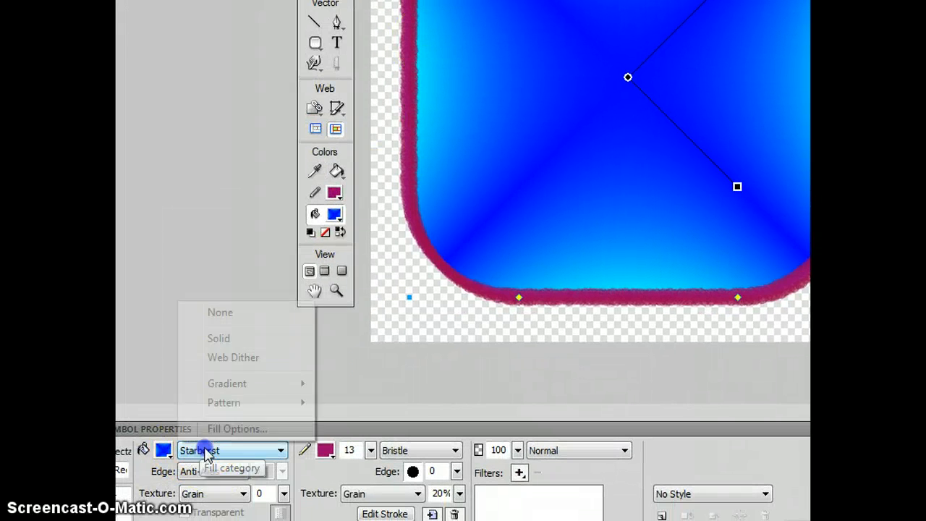
click(219, 340)
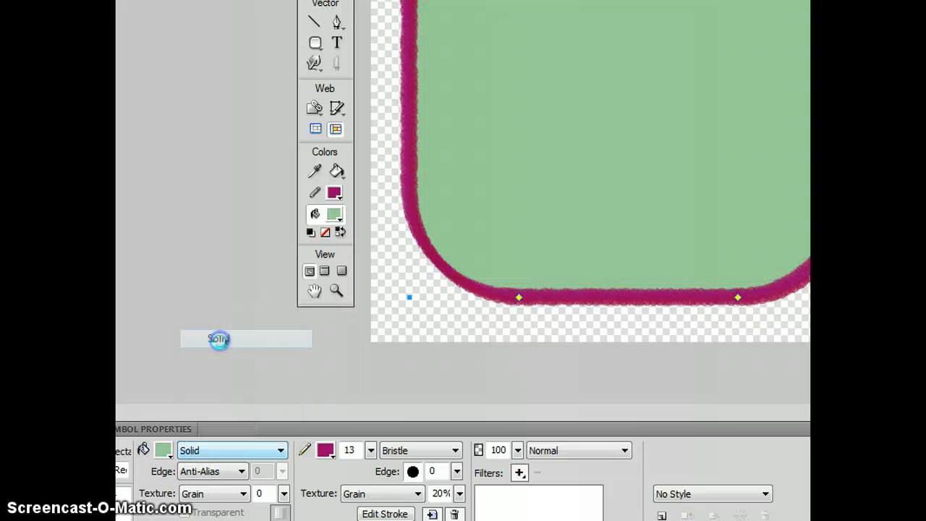
click(164, 452)
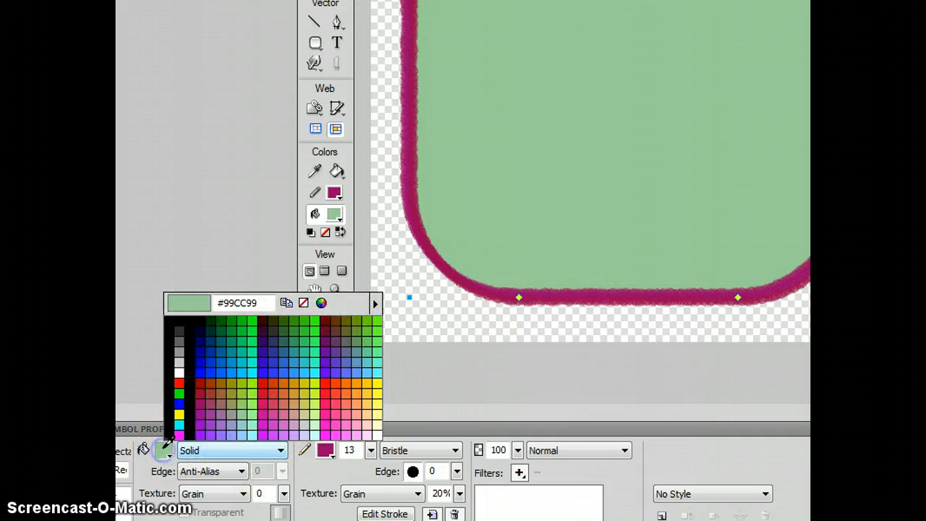
click(221, 369)
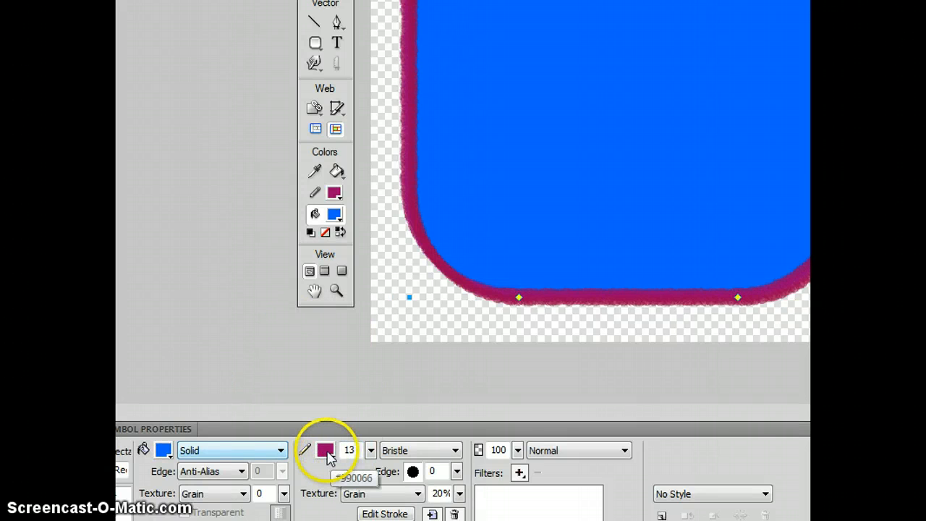
Replace the rectangle's bristle stroke with a Basic Hard Line stroke in a darker blue.
click(404, 451)
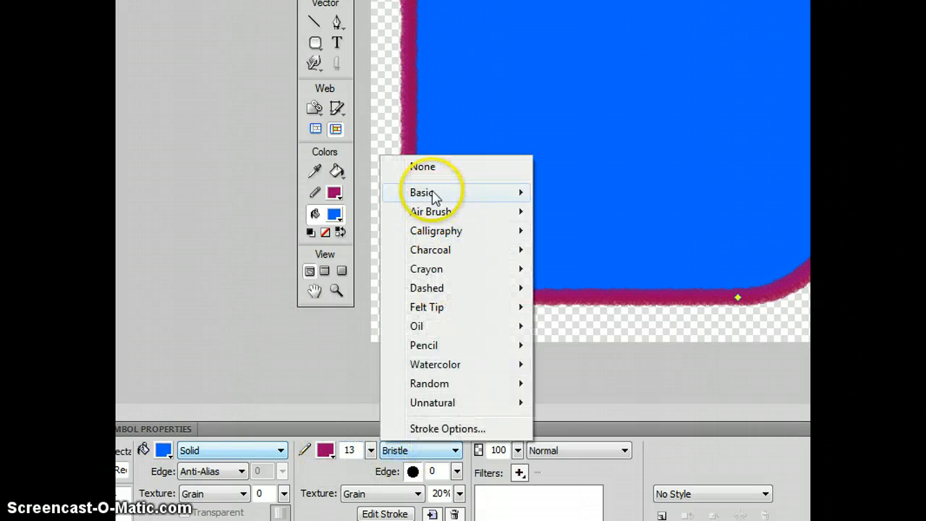
click(427, 167)
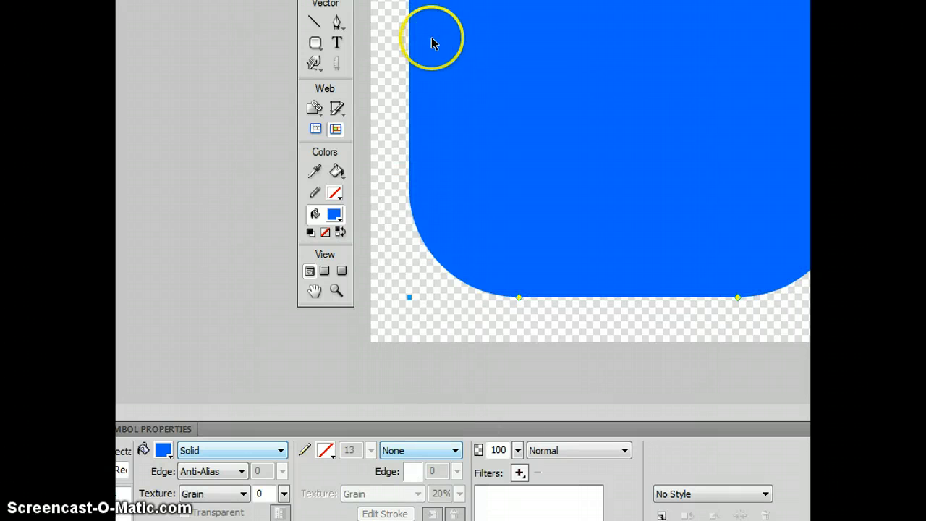
click(416, 452)
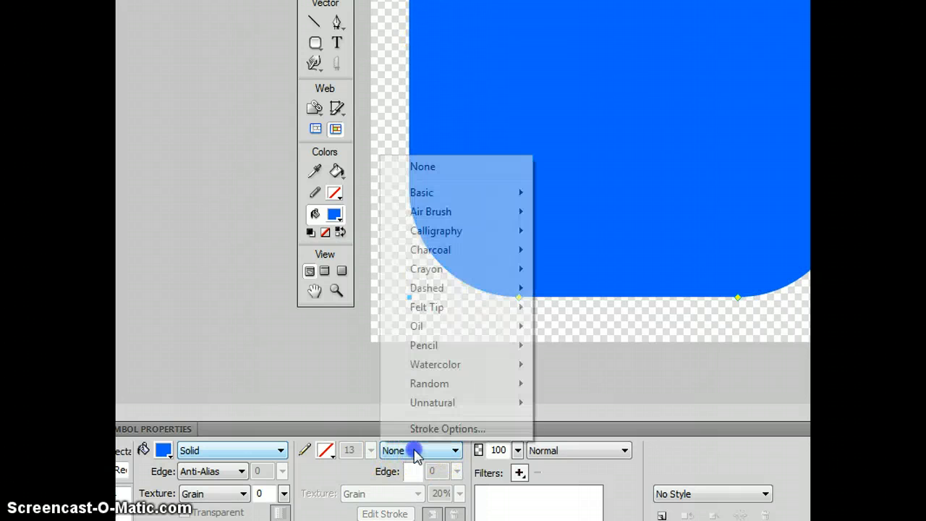
mouse_move(448, 197)
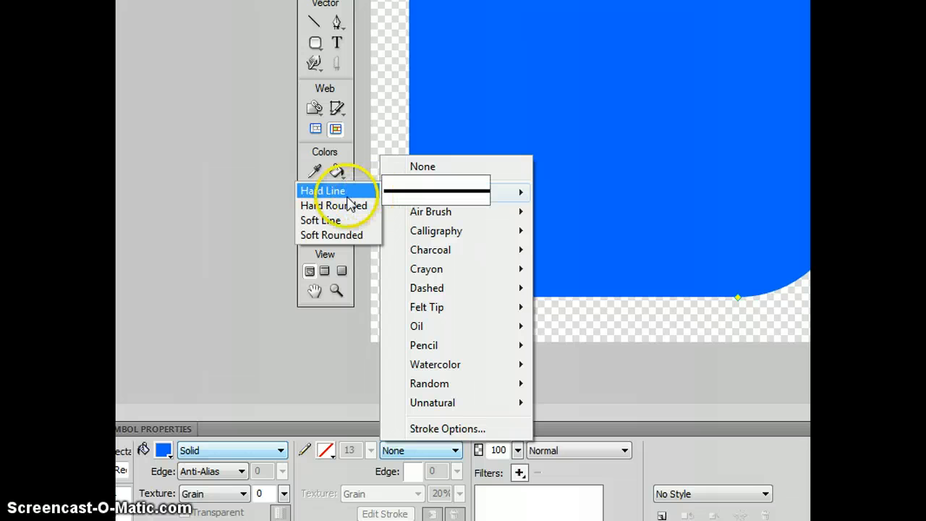
click(346, 192)
click(327, 450)
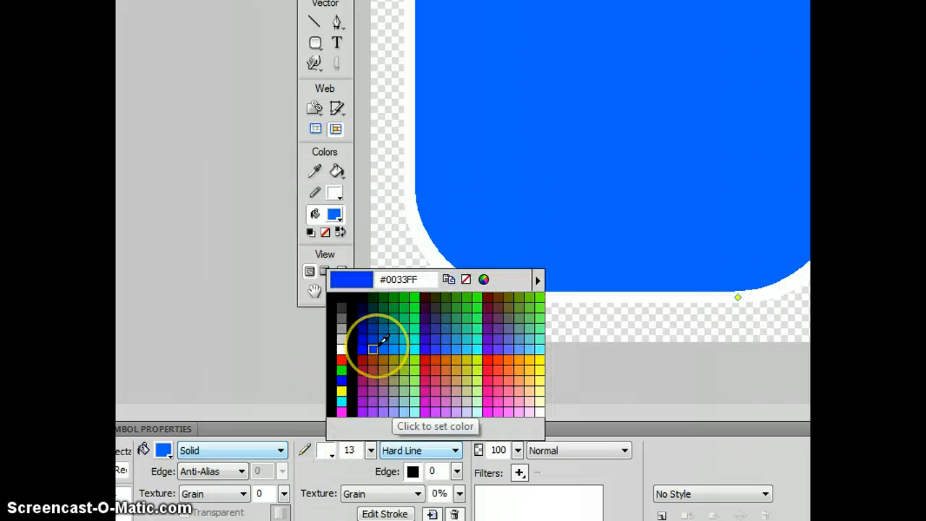
click(364, 342)
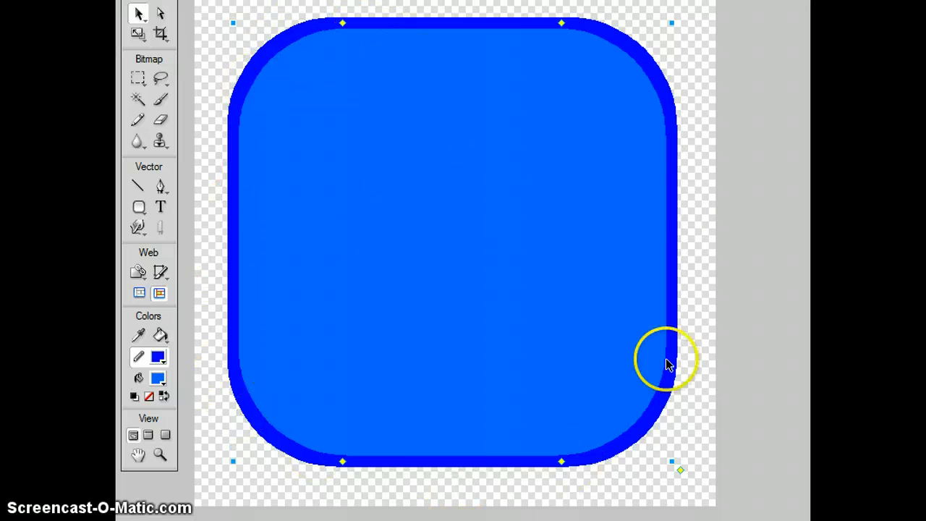
drag(527, 194, 524, 204)
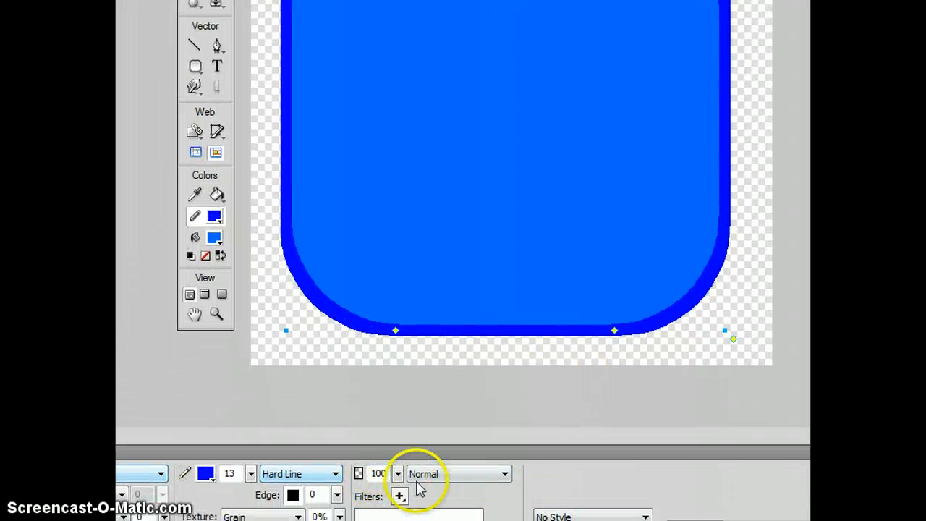
Add an Outer Bevel filter with a Sloped edge shape to the rounded rectangle.
click(400, 496)
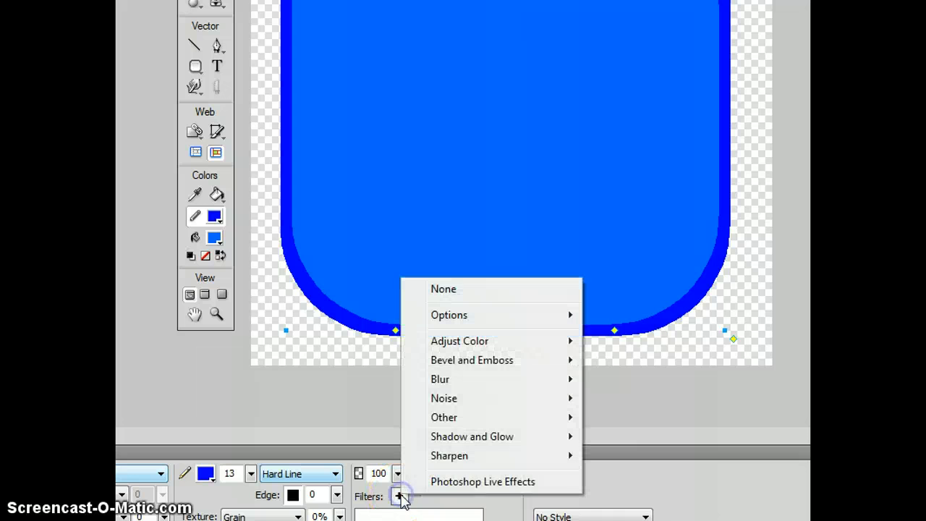
mouse_move(471, 369)
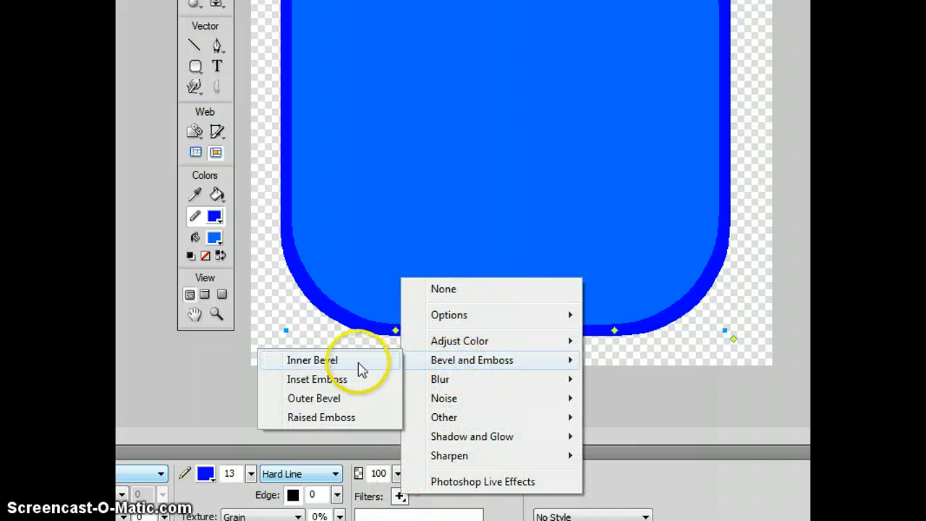
click(336, 403)
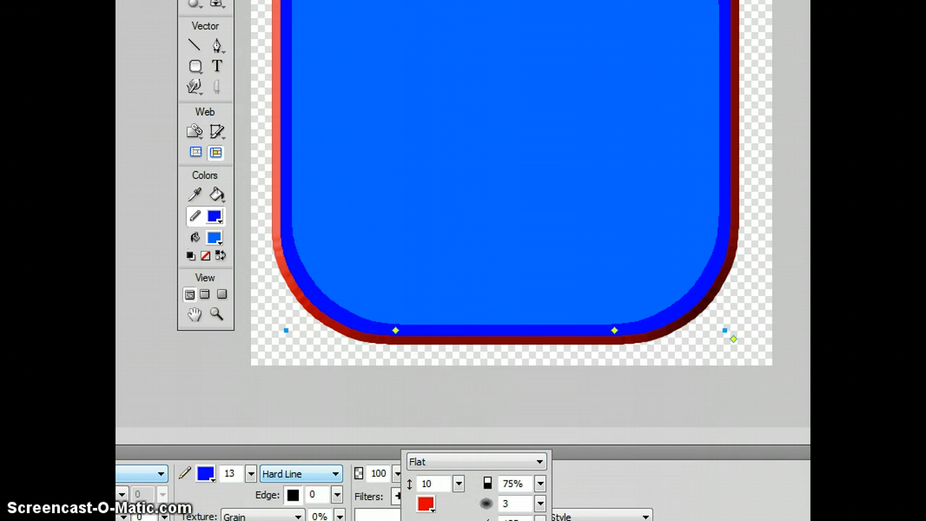
click(522, 466)
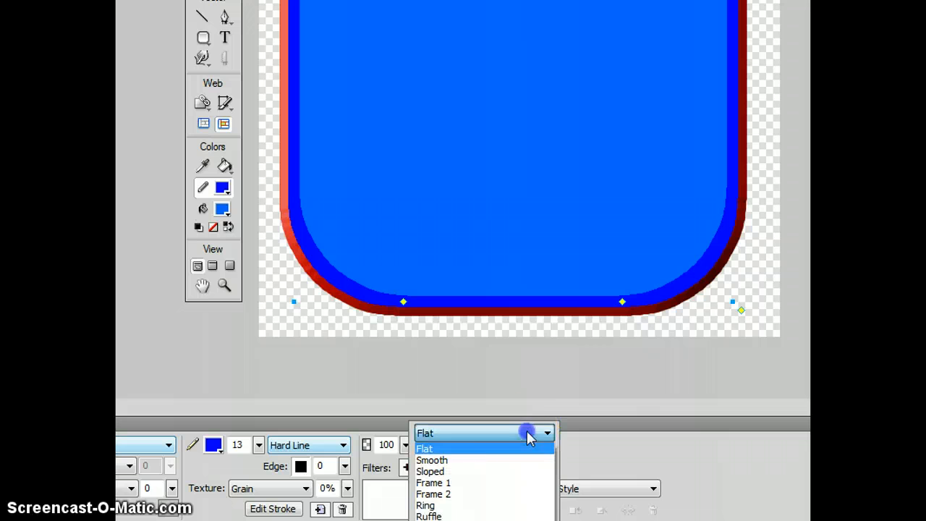
click(490, 460)
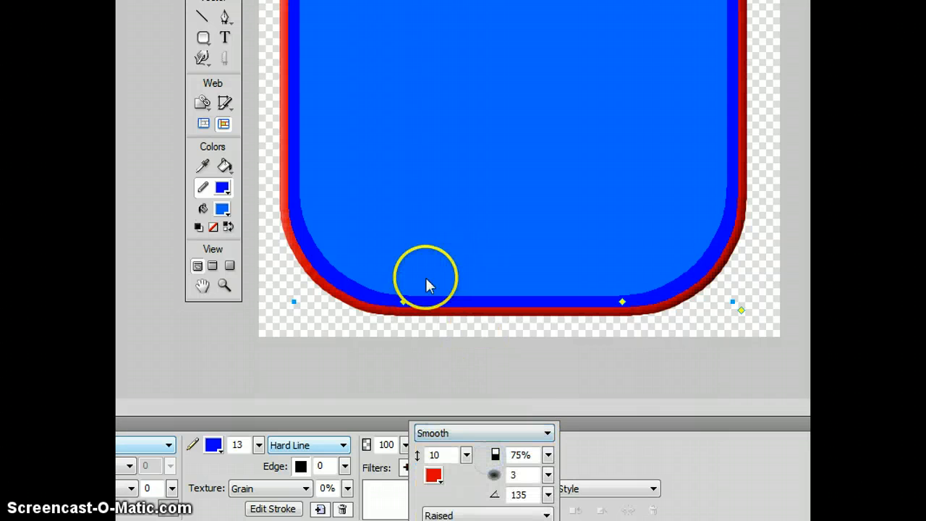
click(467, 434)
click(454, 472)
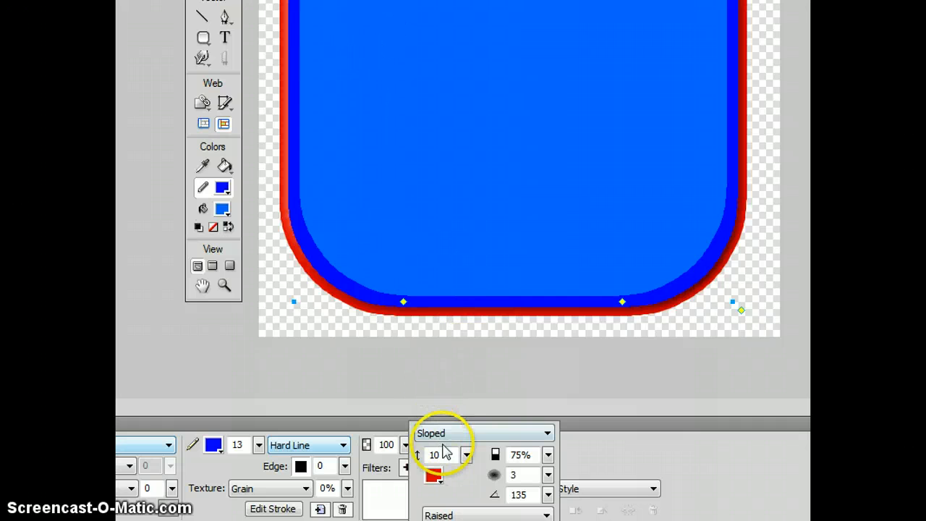
Set the outer bevel's width to 22.
click(466, 455)
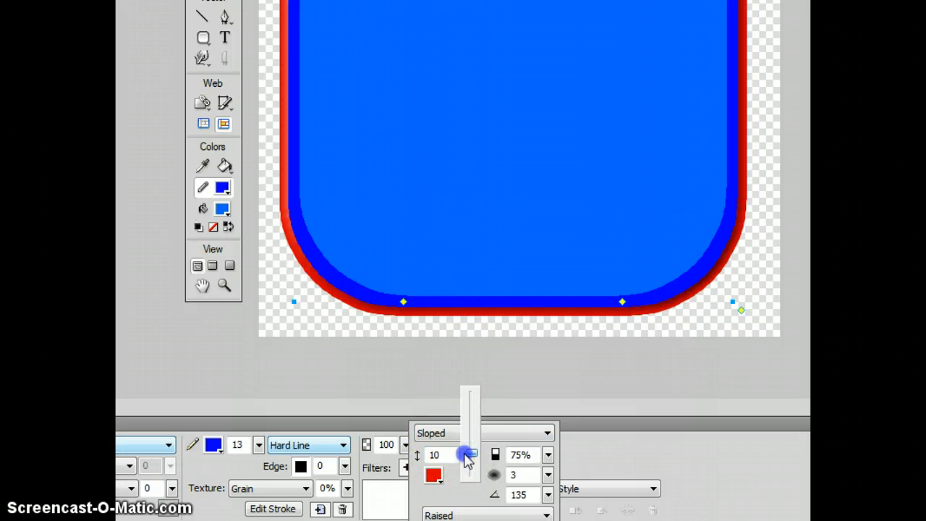
mouse_move(471, 433)
mouse_down()
mouse_move(474, 412)
mouse_move(476, 429)
mouse_up()
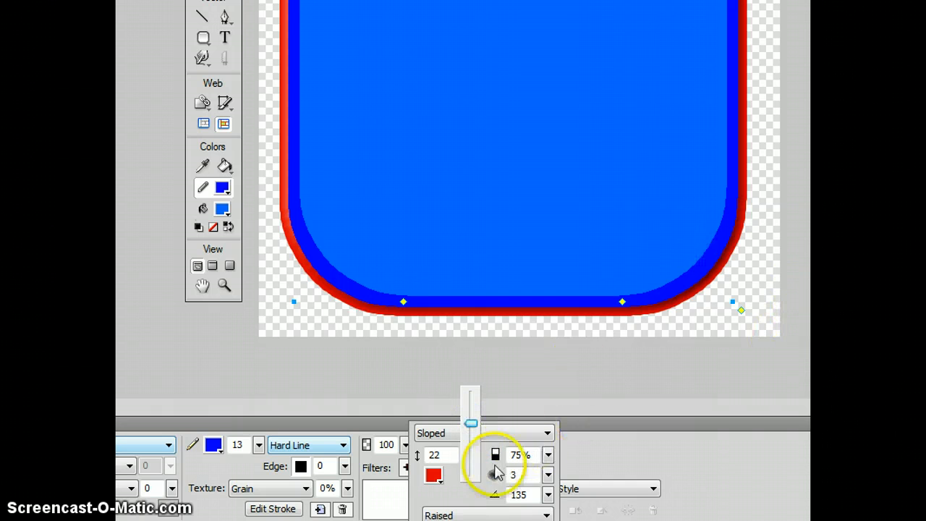
click(515, 514)
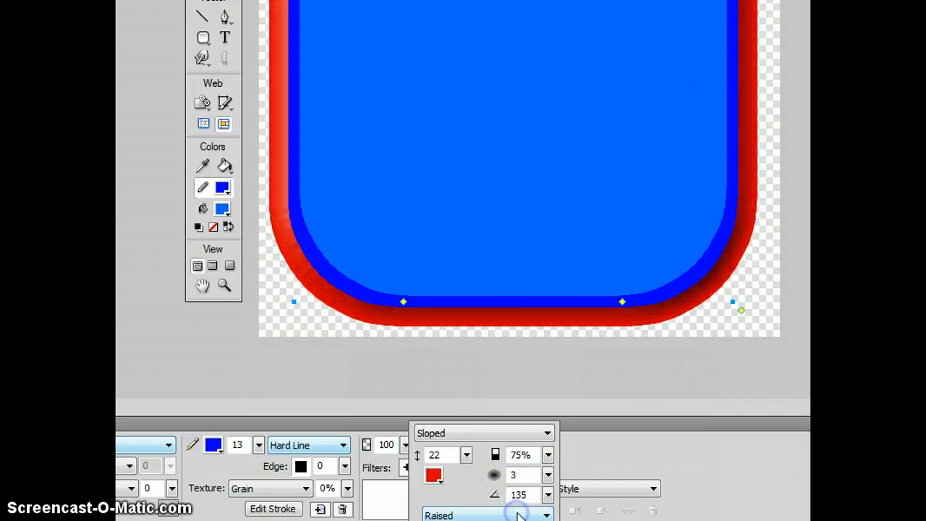
Try the Highlighted and Inset presets on the outer bevel and return it to Raised.
click(515, 514)
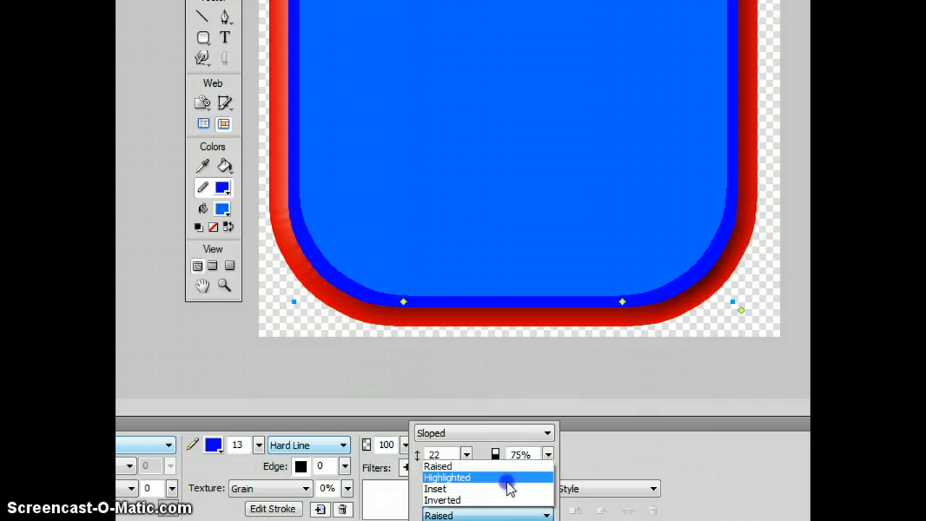
click(505, 478)
click(524, 514)
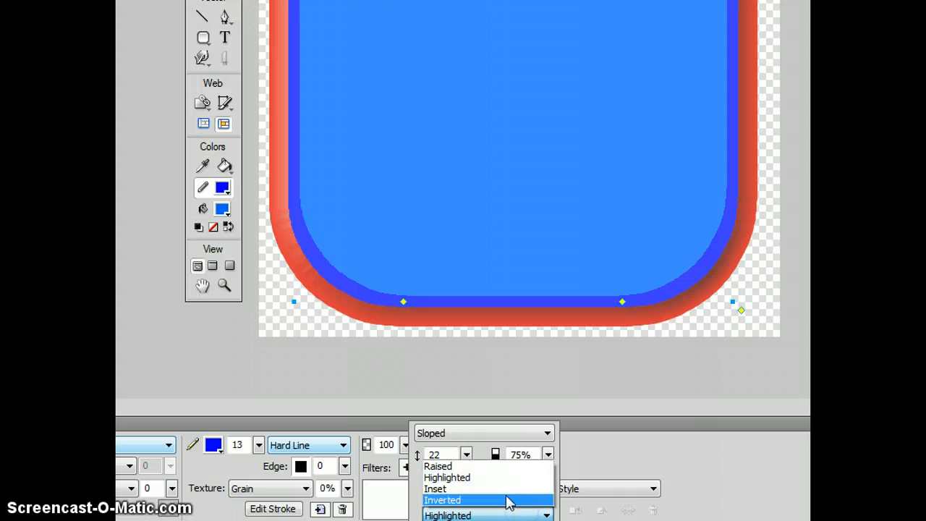
click(507, 492)
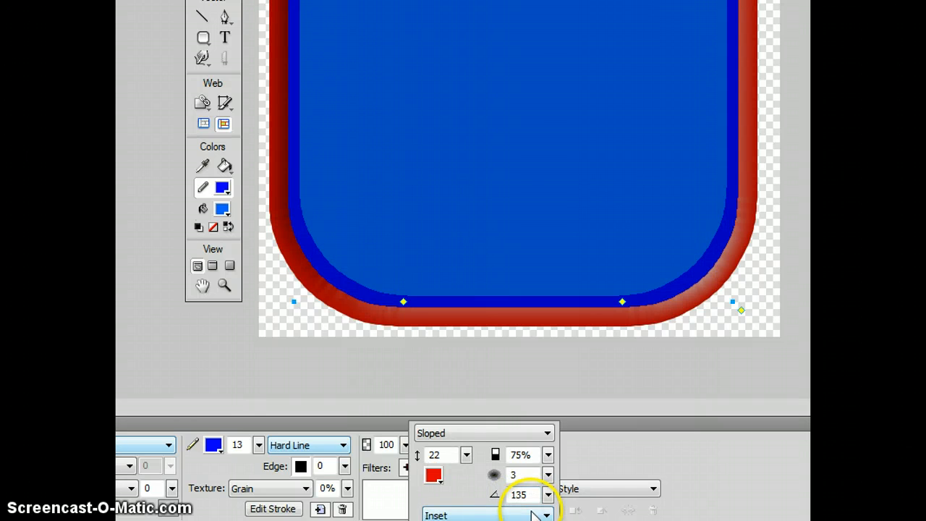
click(533, 515)
click(523, 465)
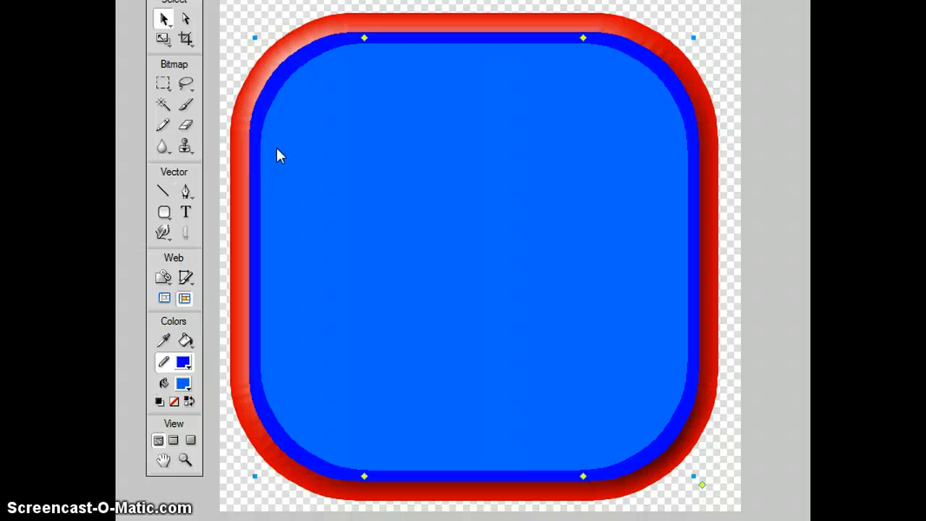
Add the text "JL" in red over the blue rectangle and move it toward the rectangle's right side.
click(185, 211)
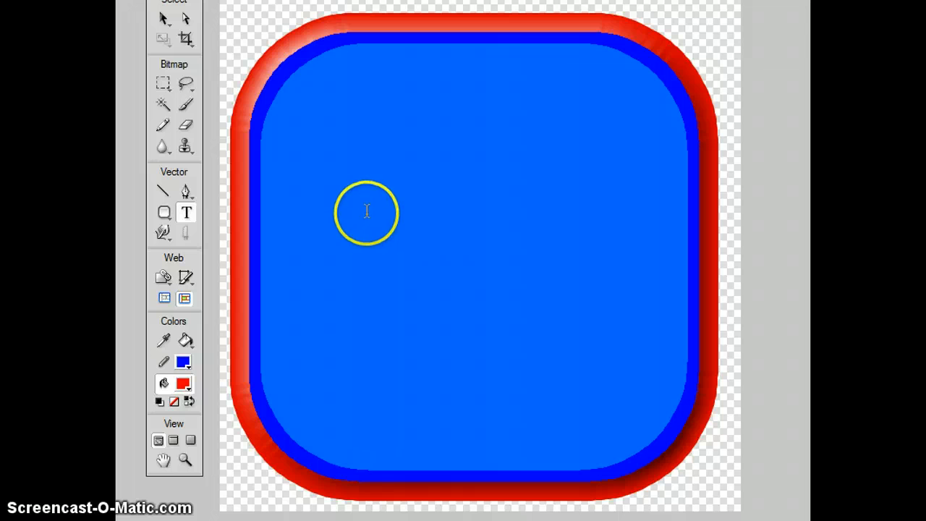
click(352, 226)
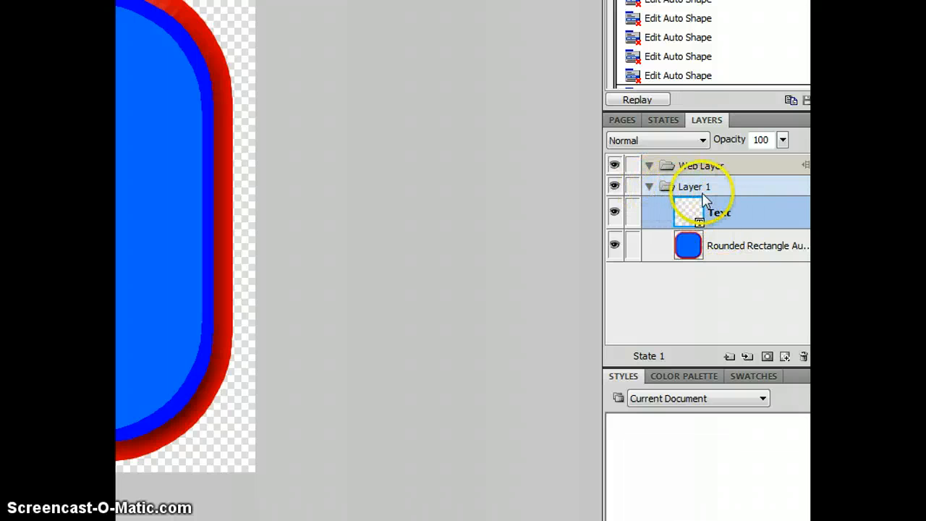
click(722, 248)
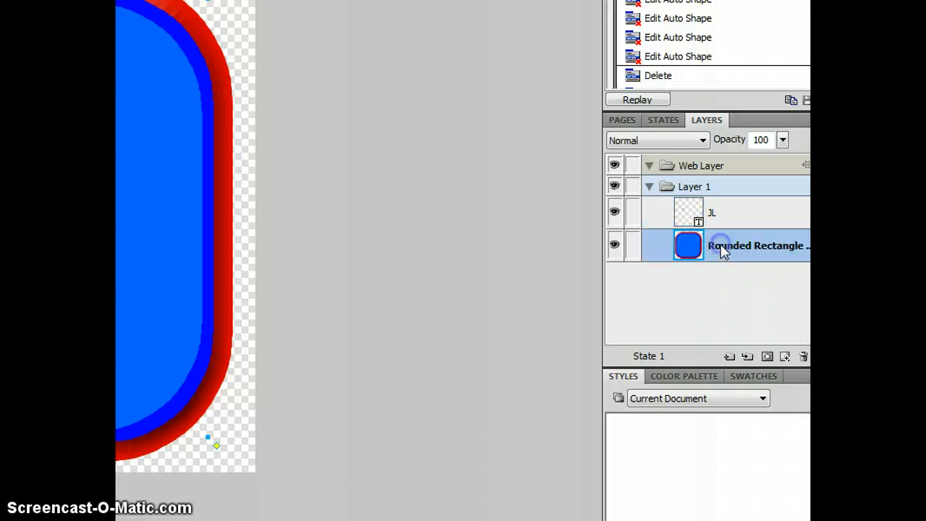
click(722, 213)
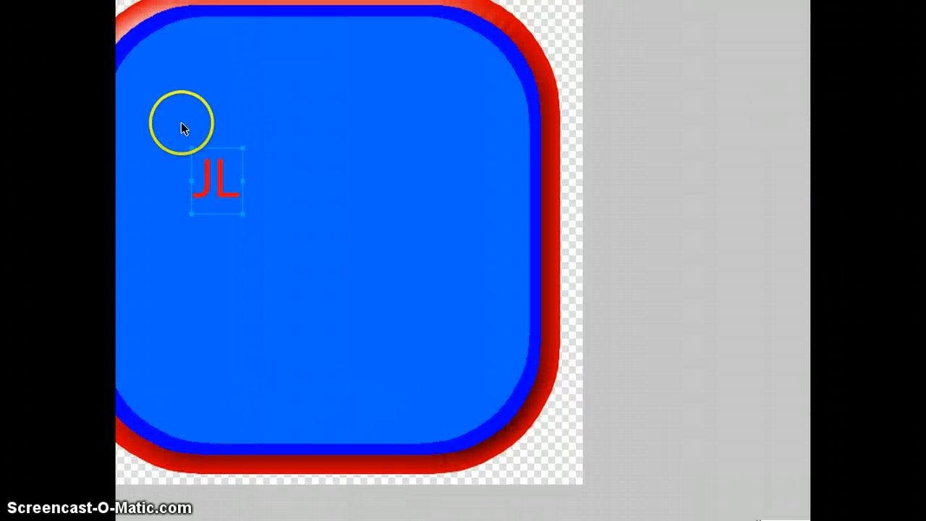
drag(183, 128, 445, 167)
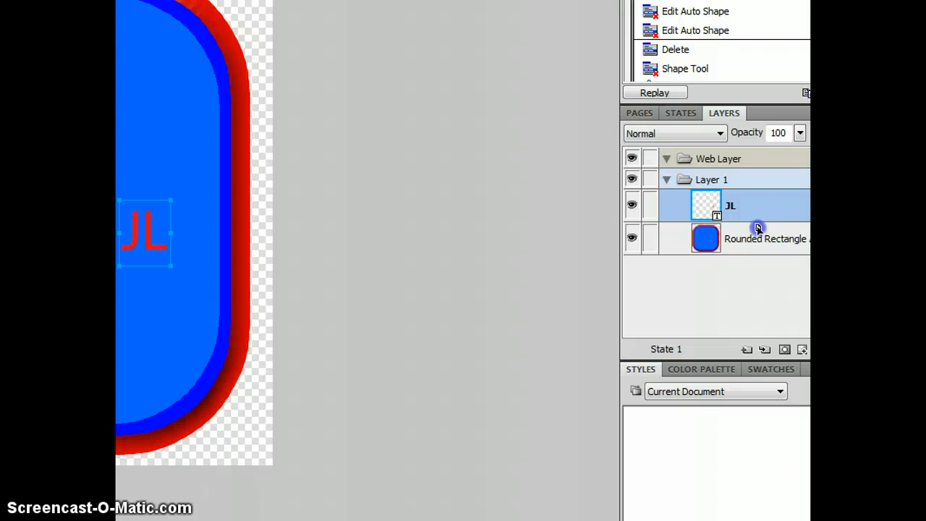
Move the JL text object below the rounded rectangle in the Layer 1 stacking order.
drag(758, 228, 749, 249)
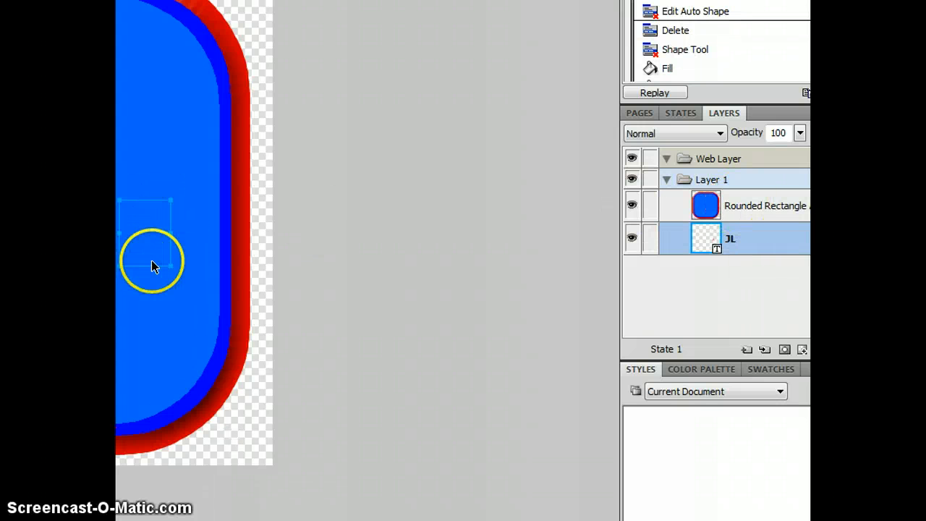
click(732, 210)
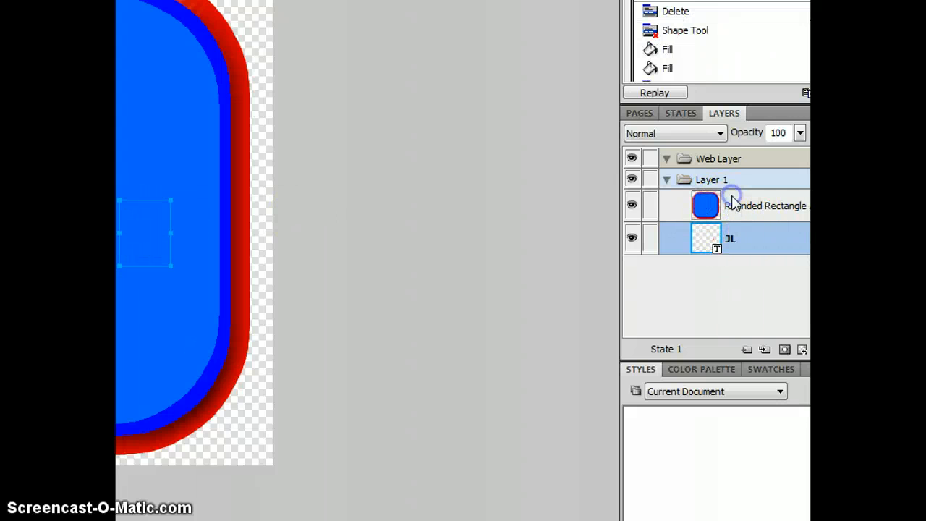
click(735, 206)
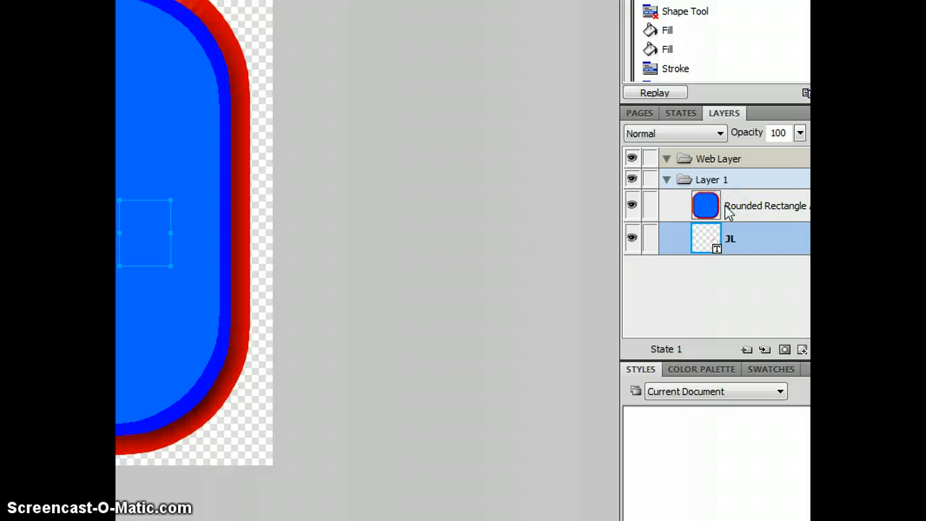
Move the rounded rectangle below the JL text in the stacking order and shift the text left on the blue rectangle.
drag(729, 210, 722, 255)
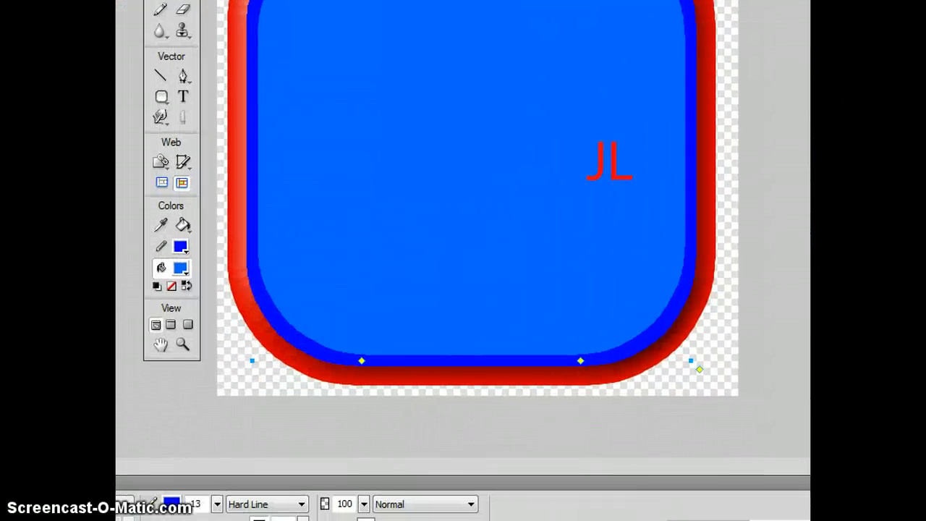
click(639, 138)
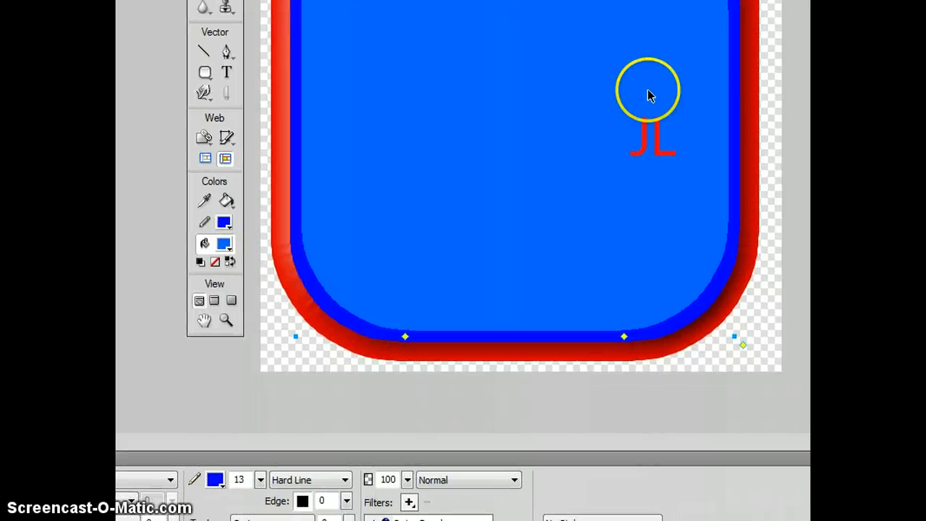
drag(657, 140, 537, 152)
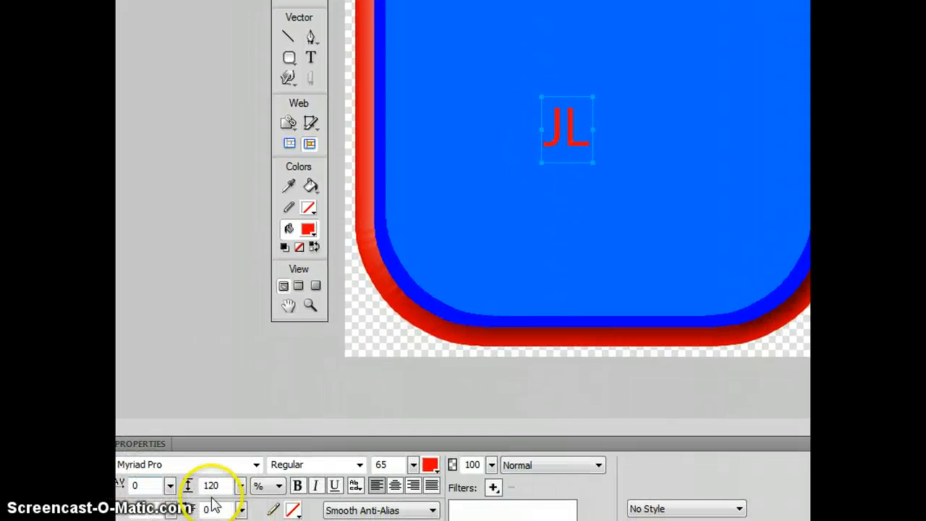
Set the JL text in the AR HERMANN font at size 300 and center it on the blue rectangle.
click(256, 465)
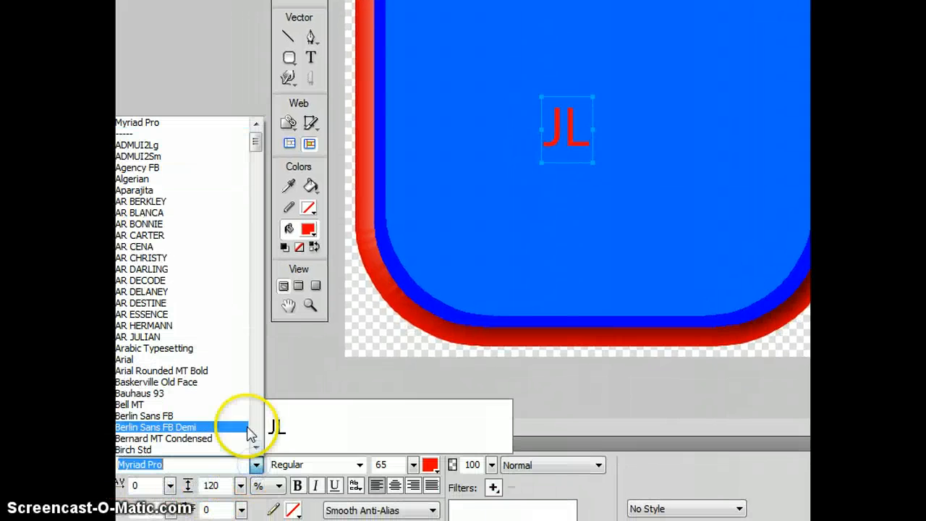
click(197, 326)
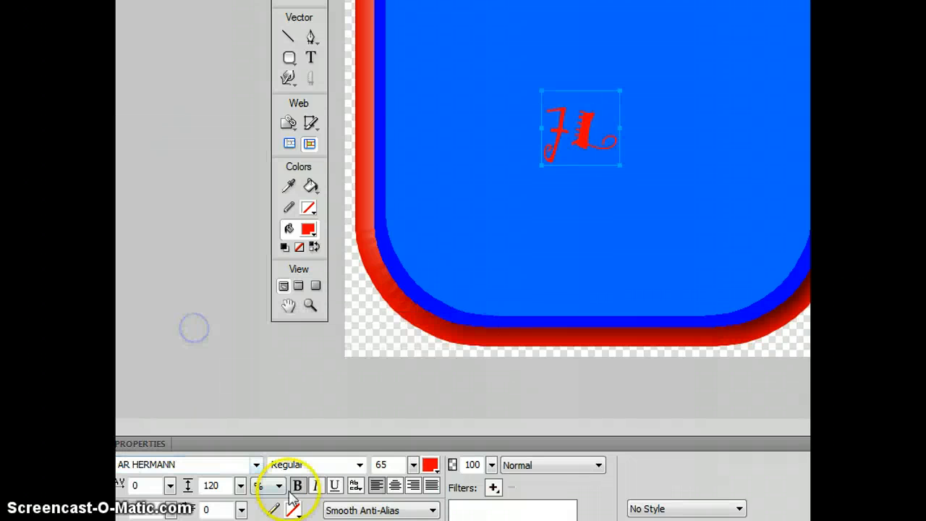
drag(415, 430, 413, 429)
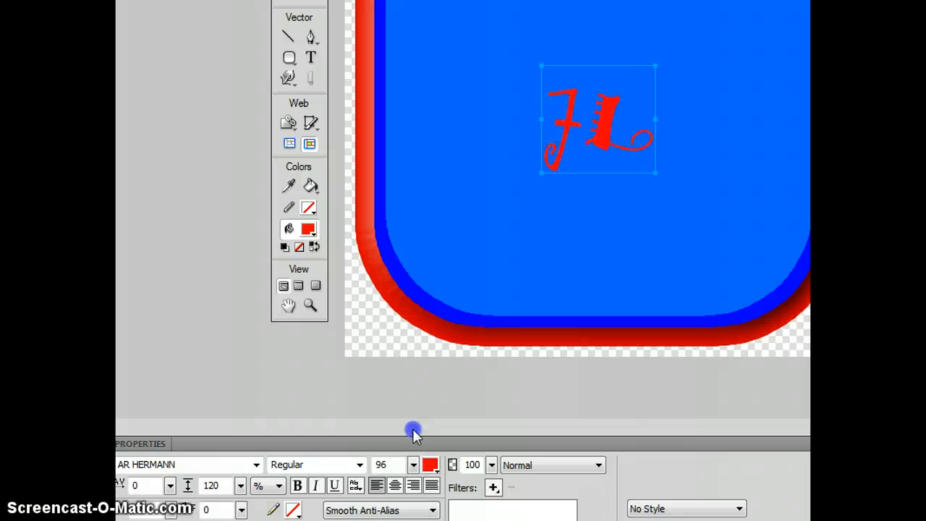
click(419, 460)
key(Return)
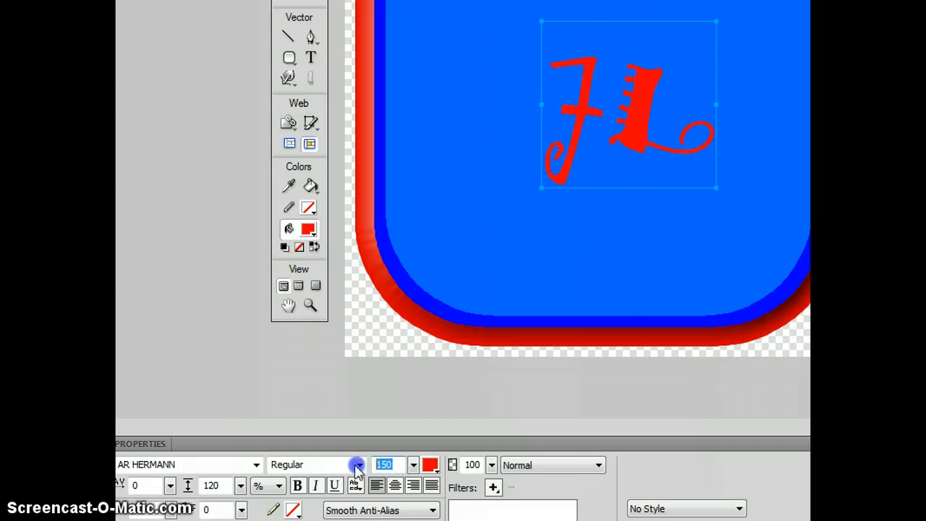
text(0)
key(Return)
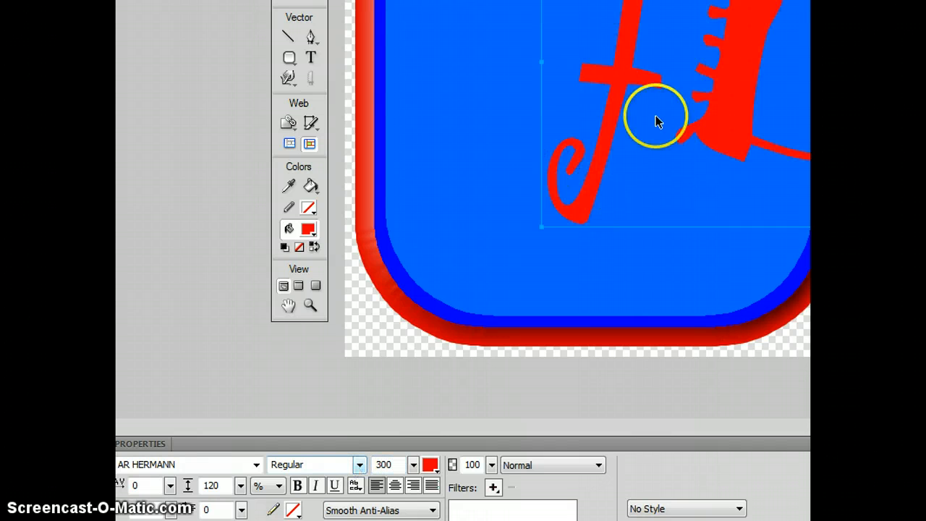
drag(766, 108, 672, 116)
click(542, 154)
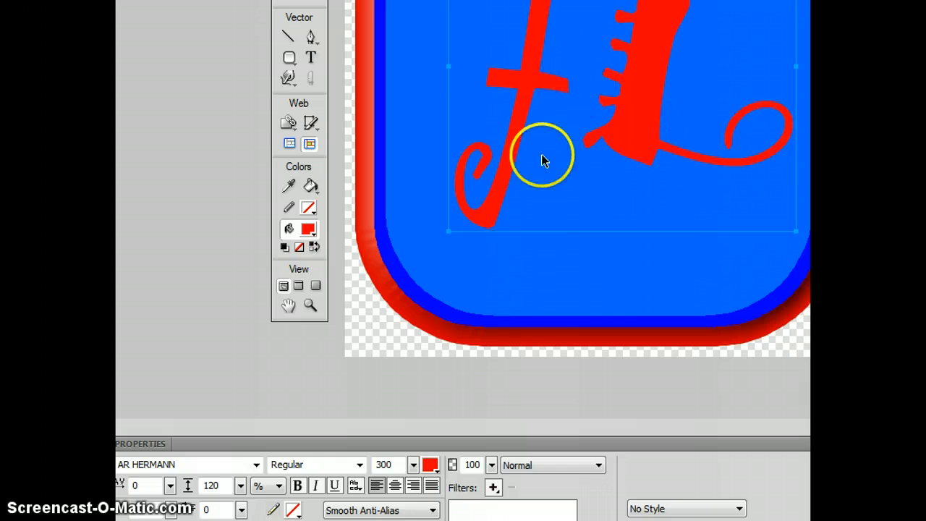
Give the JL text a dark red outside stroke with the color Red 164, Green 0, Blue 4.
click(293, 510)
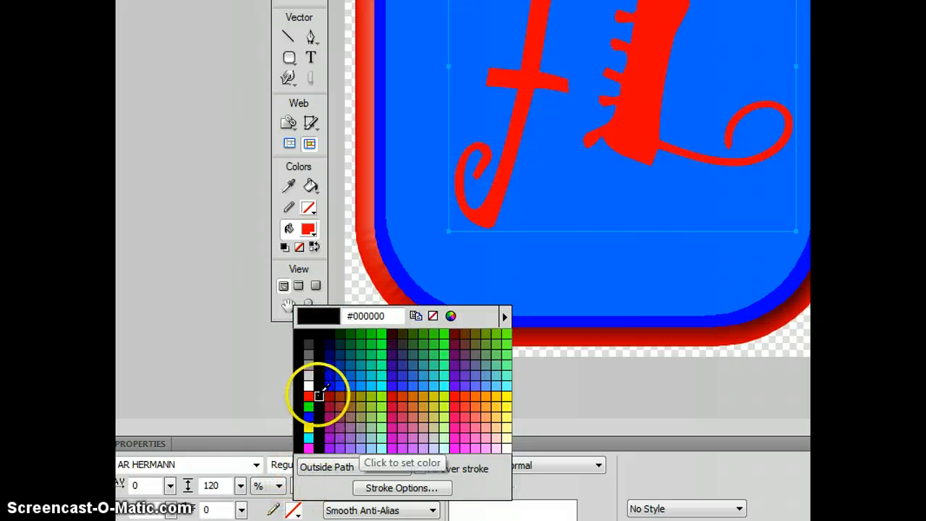
click(451, 316)
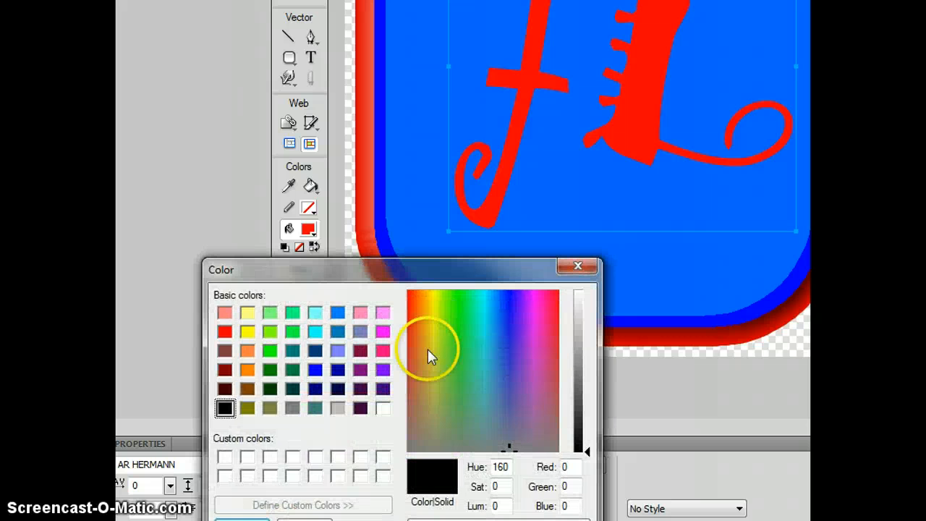
drag(557, 427, 557, 290)
drag(587, 450, 589, 402)
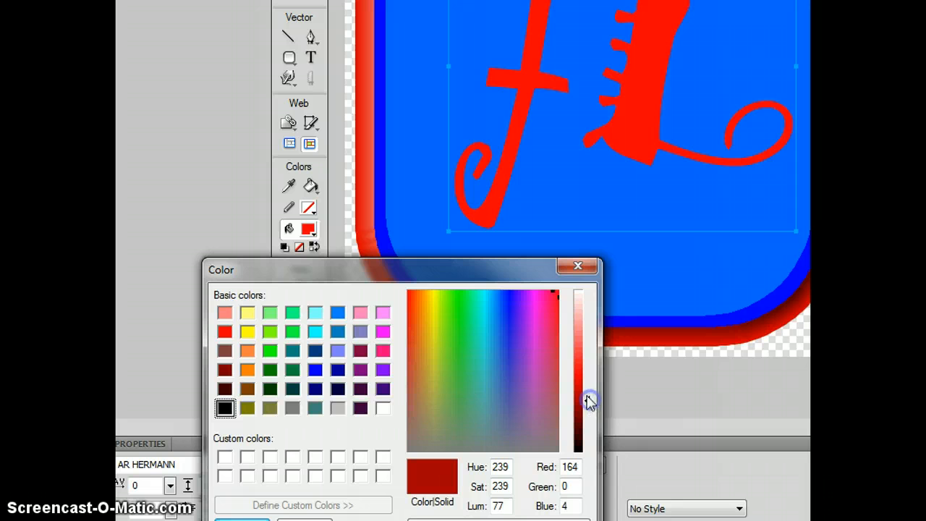
drag(519, 269, 523, 153)
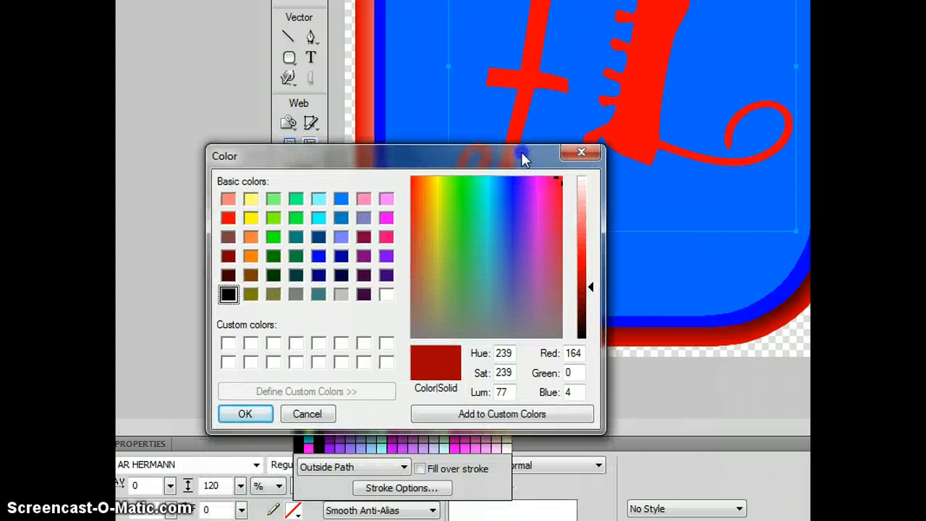
click(261, 414)
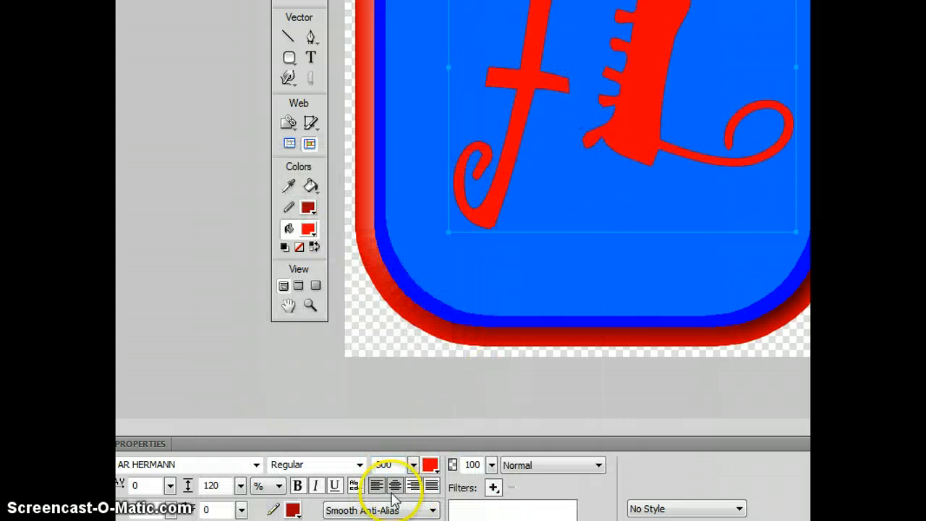
Set the tip size of the JL text's stroke to 2.
click(293, 510)
click(414, 479)
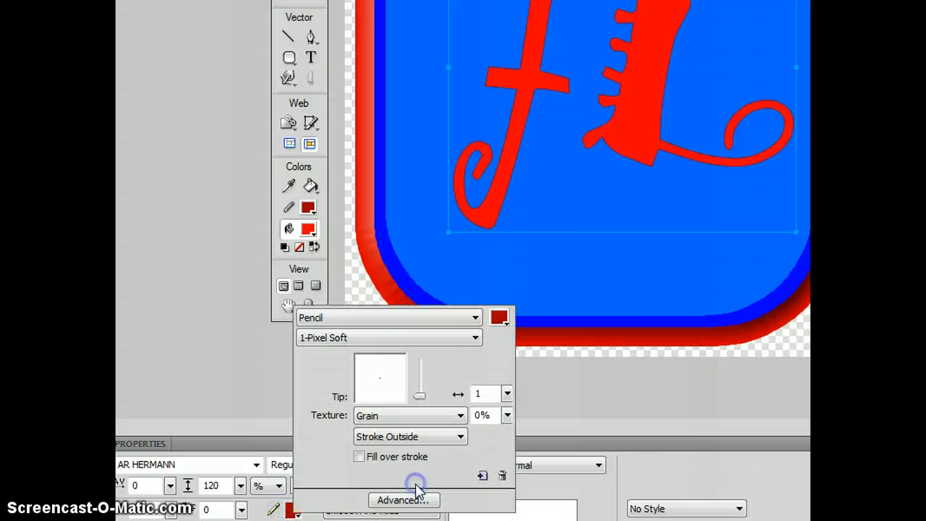
click(476, 393)
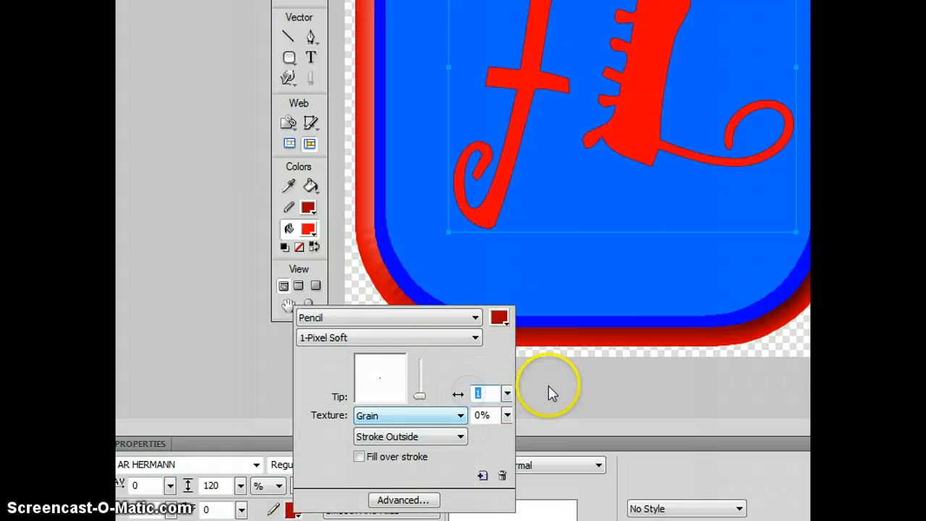
text(2)
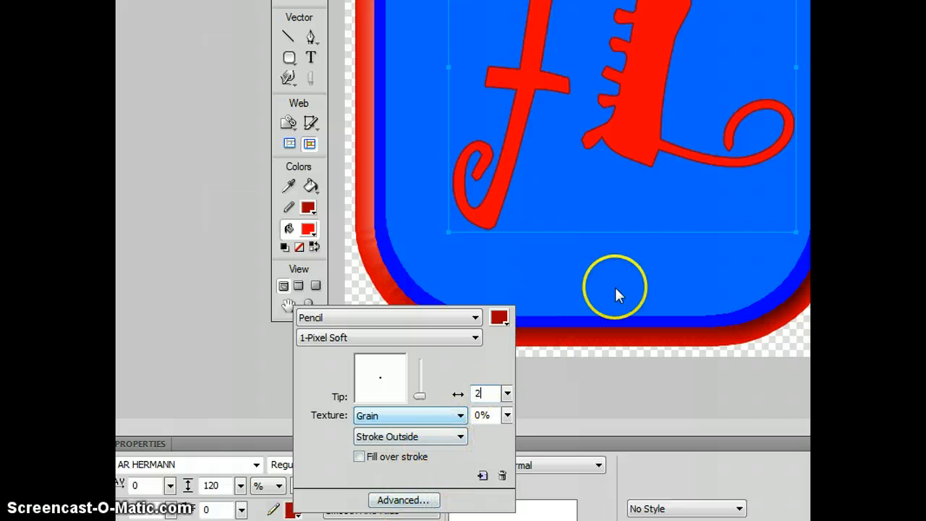
click(657, 290)
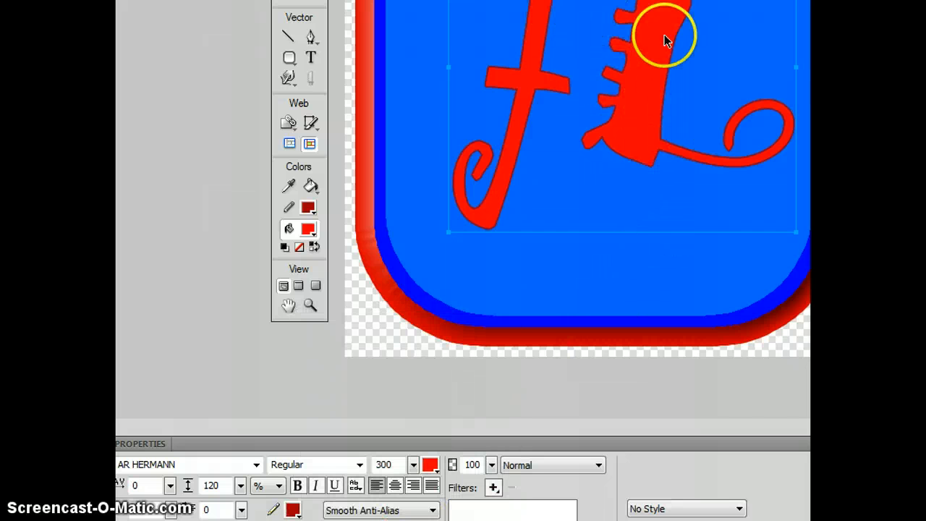
Increase the tip size of the JL text's stroke beyond 2 for a clearly thicker dark red outline.
click(292, 509)
click(416, 489)
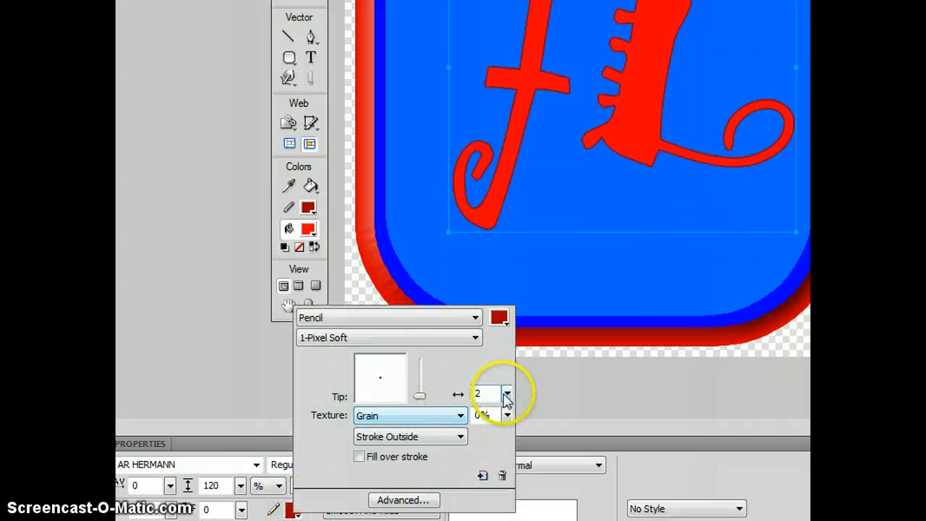
click(451, 397)
drag(452, 399, 563, 372)
click(595, 282)
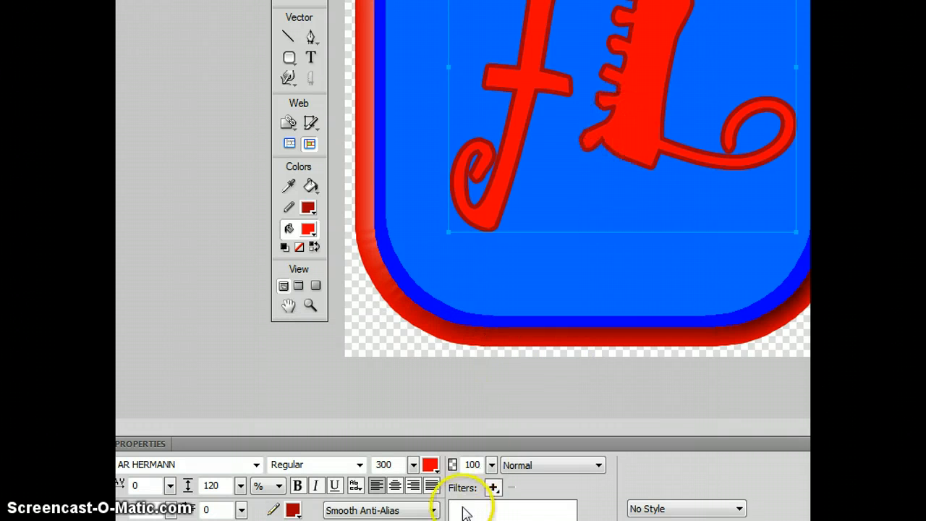
Apply a Drop Shadow filter to the JL text.
click(493, 488)
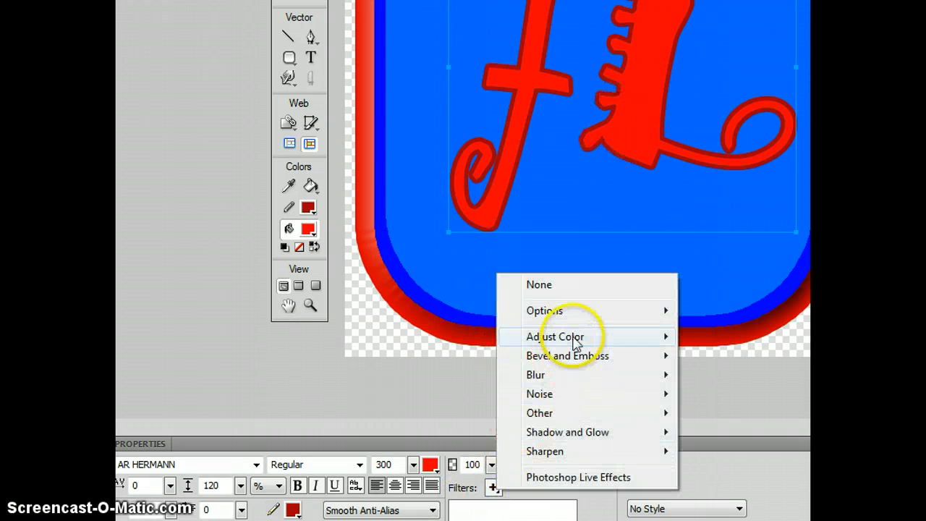
mouse_move(573, 343)
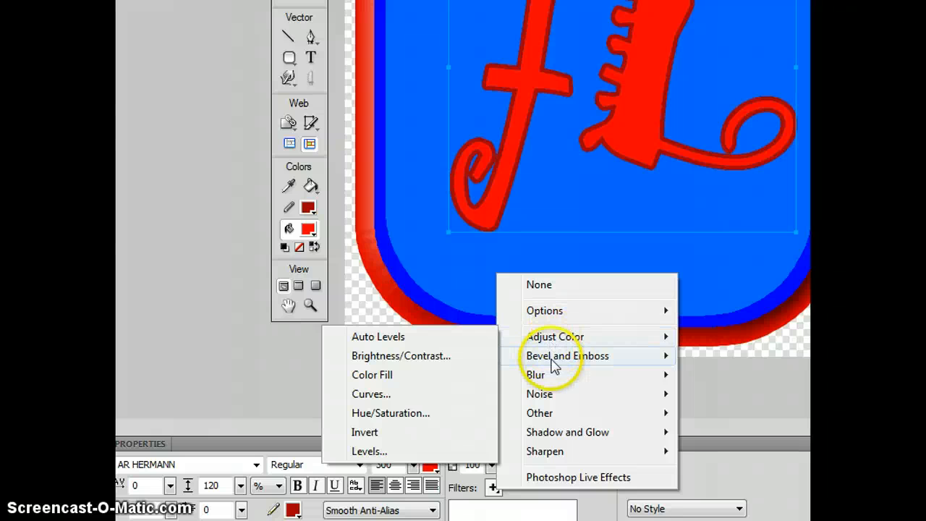
mouse_move(554, 432)
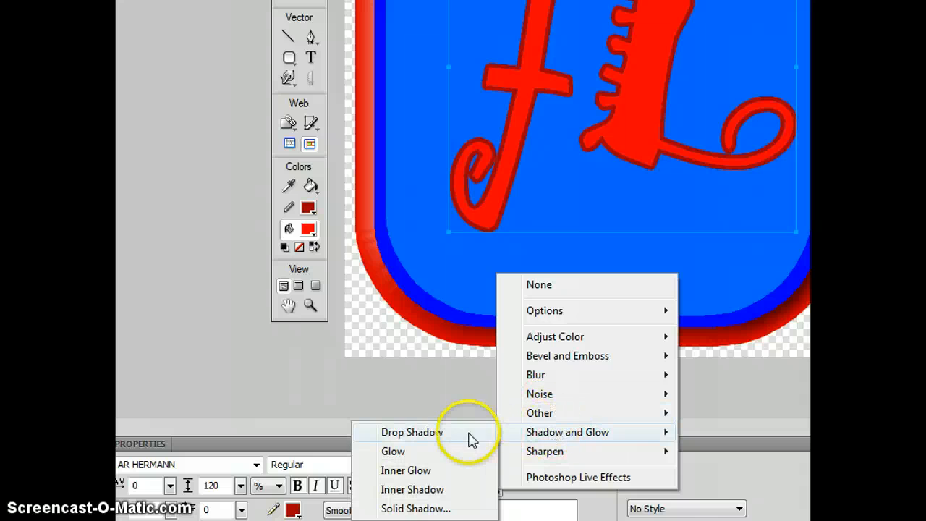
click(439, 435)
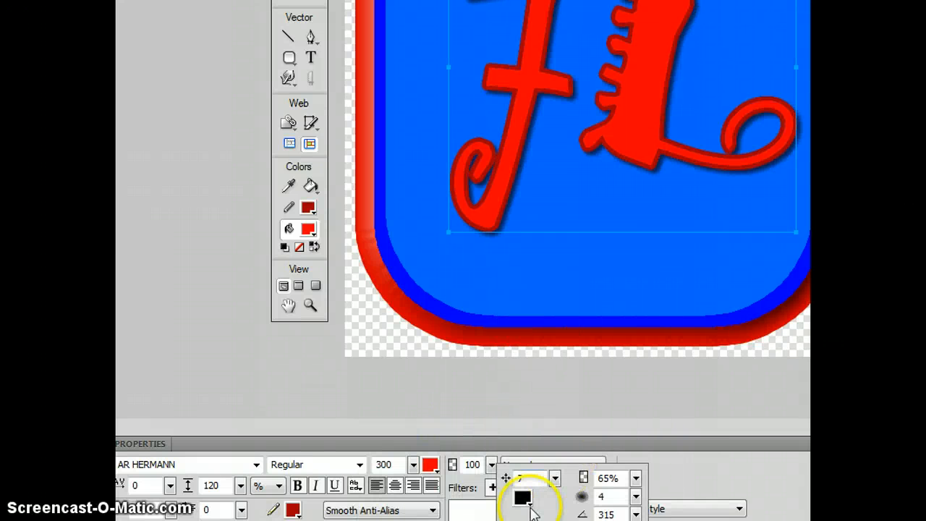
Set the drop shadow's distance to 18 and softness to 9, and angle it to fall below and slightly right of the letters.
click(572, 456)
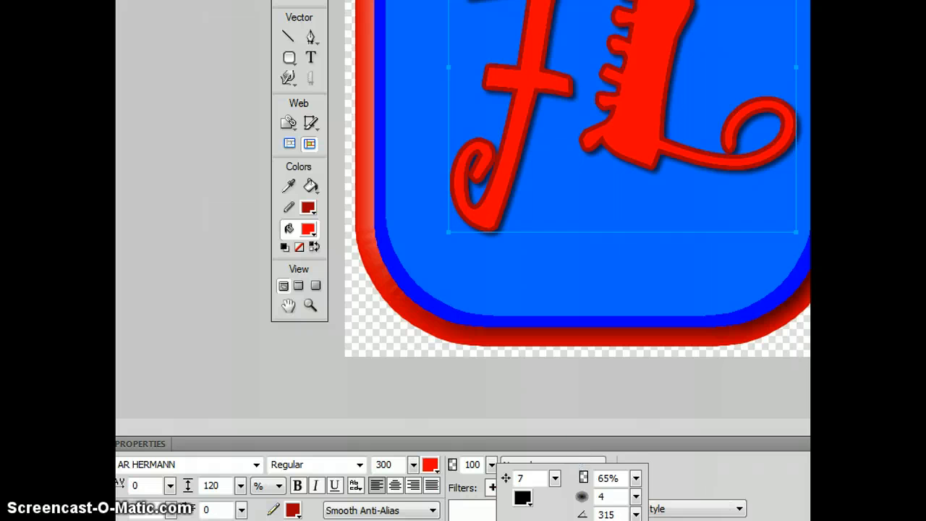
drag(553, 476, 560, 477)
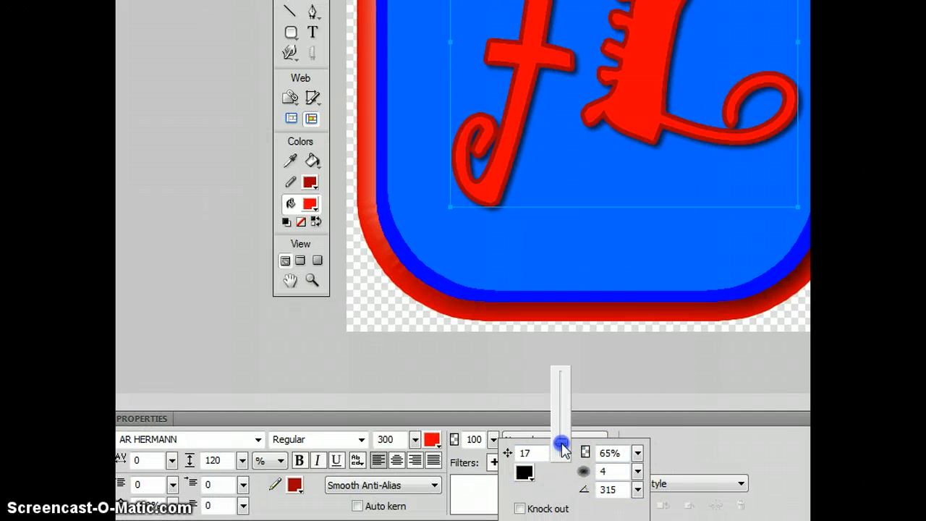
drag(562, 444, 561, 455)
mouse_move(637, 471)
mouse_down()
mouse_move(635, 480)
mouse_move(635, 463)
mouse_up()
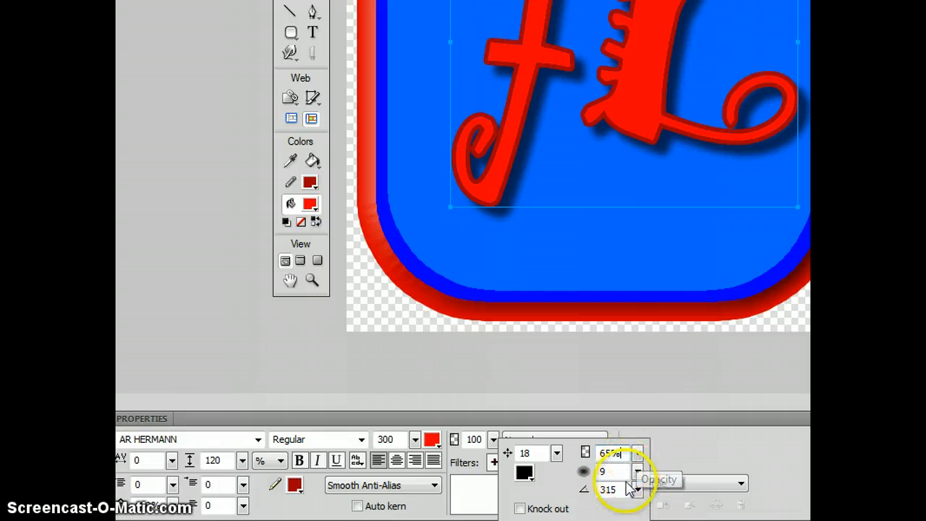
click(638, 492)
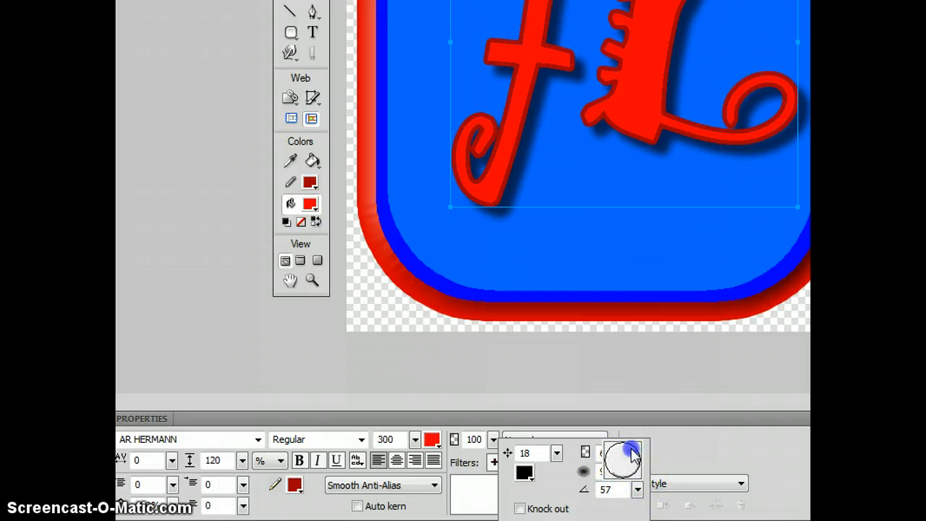
drag(626, 472, 625, 474)
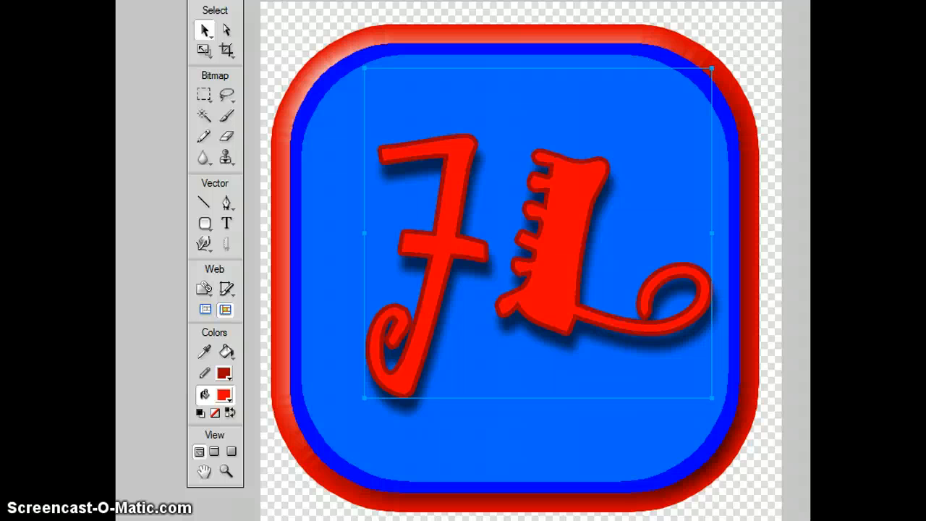
Add the red text "media" starting near the lower left of the blue rectangle.
click(227, 223)
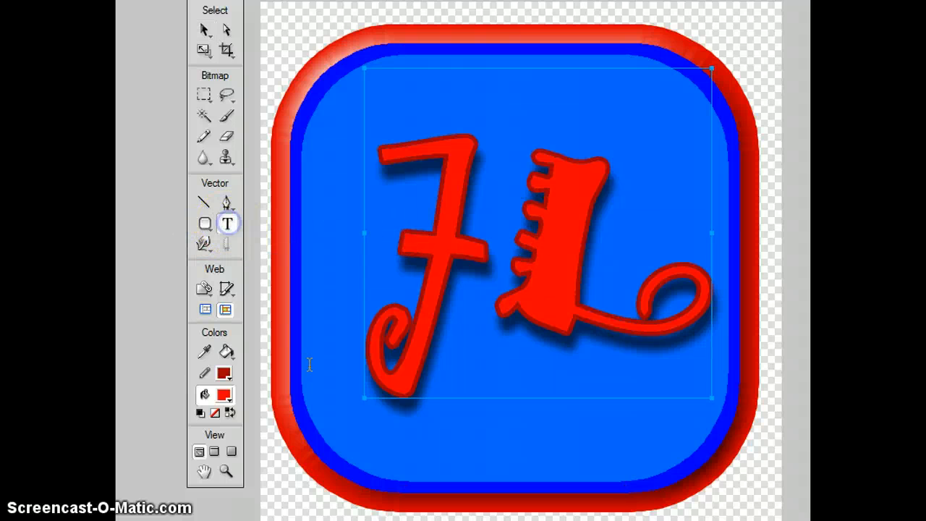
click(355, 439)
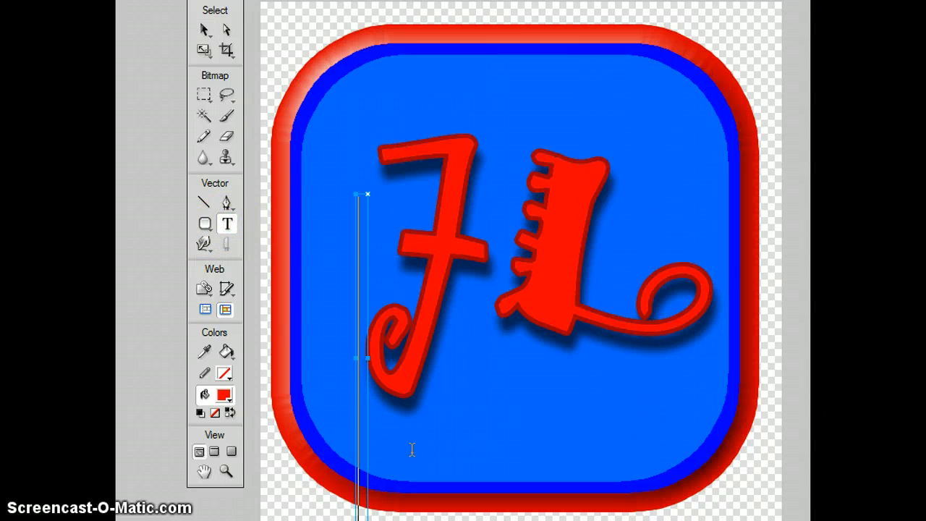
text(Imed)
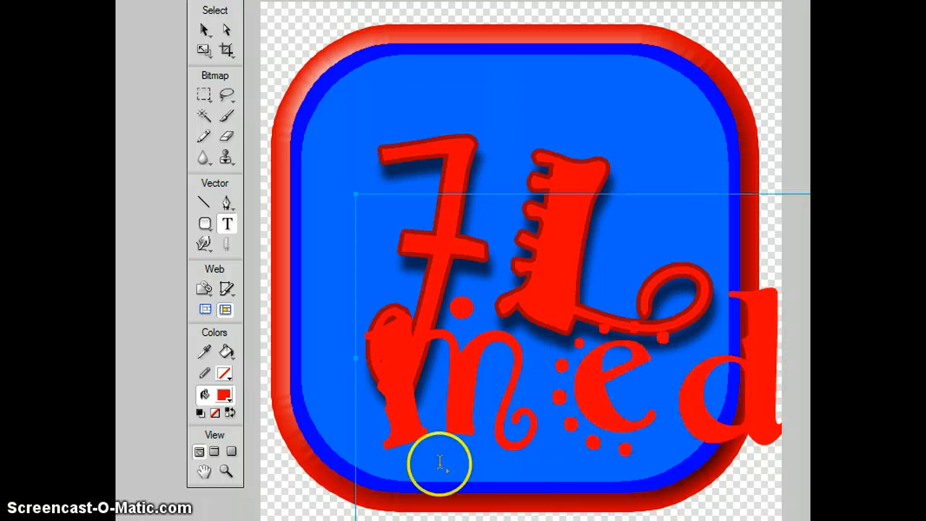
Set the "media" text's size to 75 and place it below the L of the JL lettering.
key(ctrl+a)
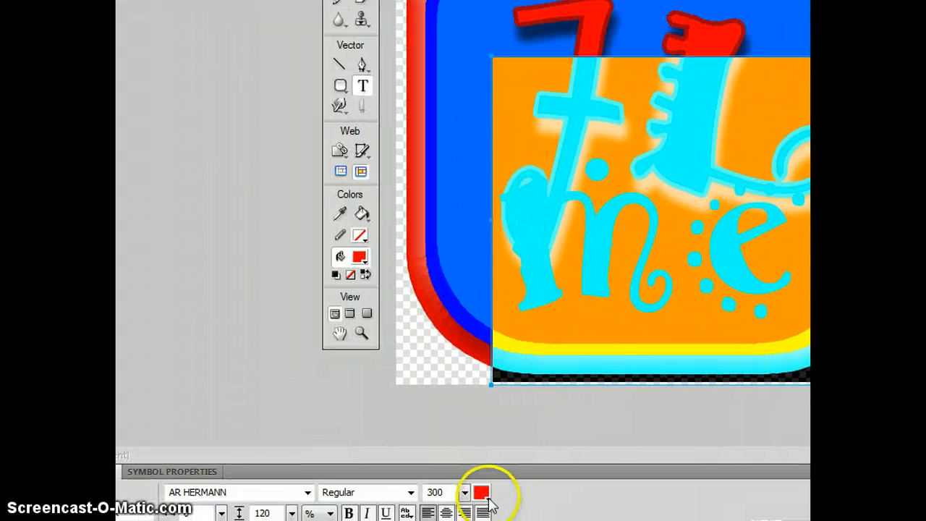
click(467, 492)
drag(471, 506, 470, 507)
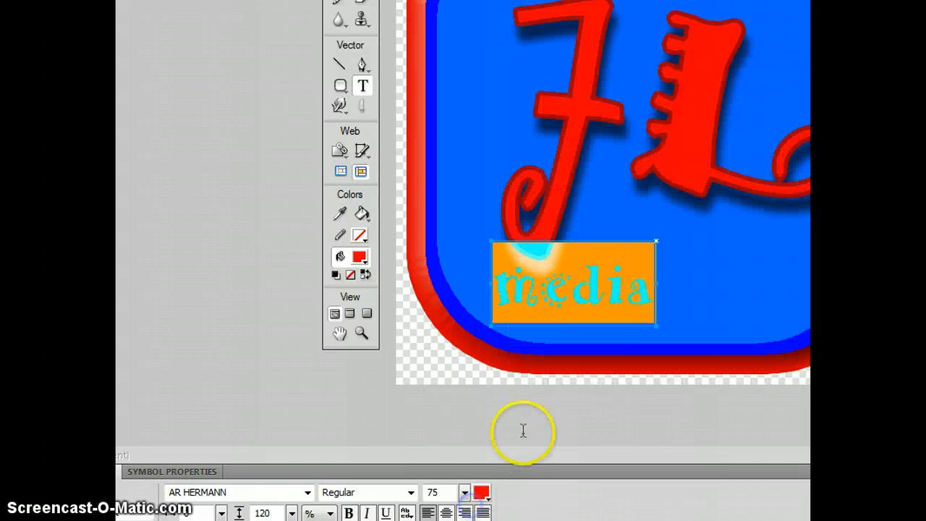
key(Escape)
drag(550, 284, 661, 249)
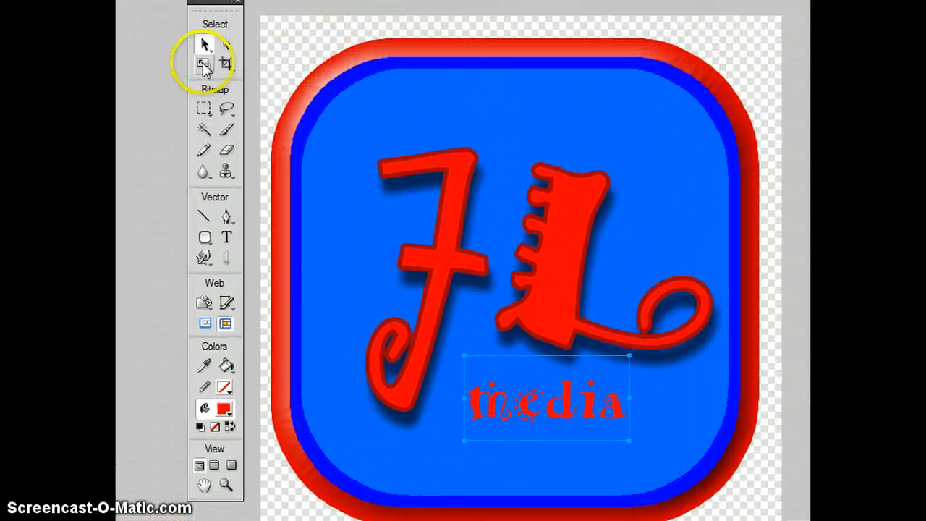
Scale the "media" text up to about one and a half times its width and reposition it beneath the L.
drag(203, 63, 273, 85)
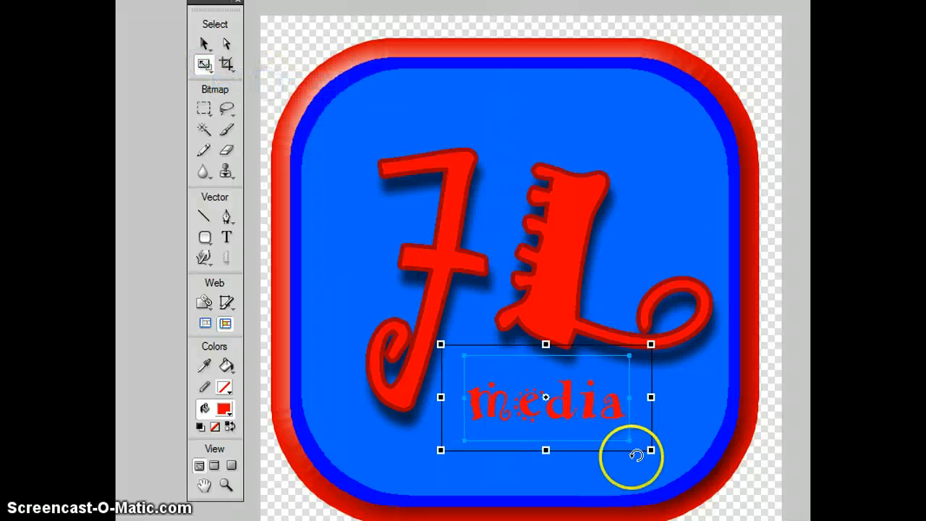
drag(651, 449, 723, 487)
drag(667, 432, 639, 401)
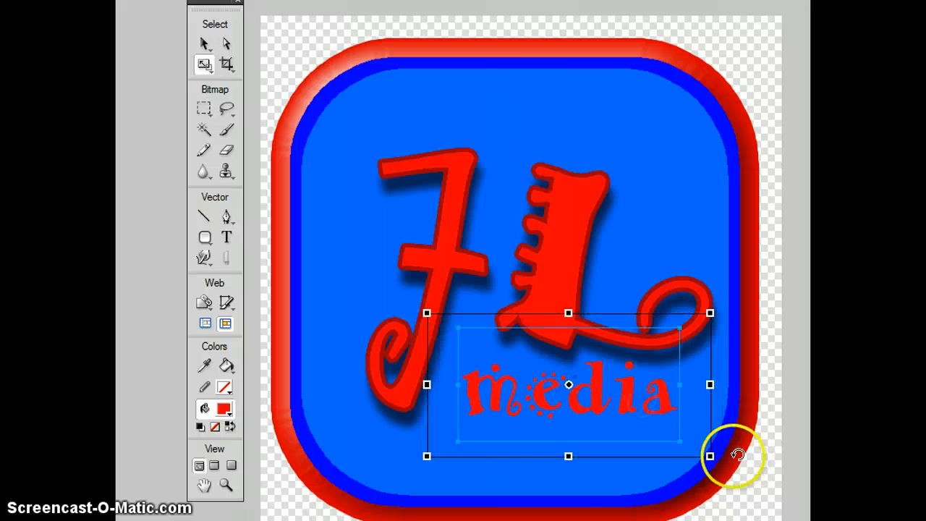
drag(710, 455, 740, 470)
mouse_move(682, 409)
mouse_down()
mouse_move(673, 395)
mouse_move(679, 404)
mouse_up()
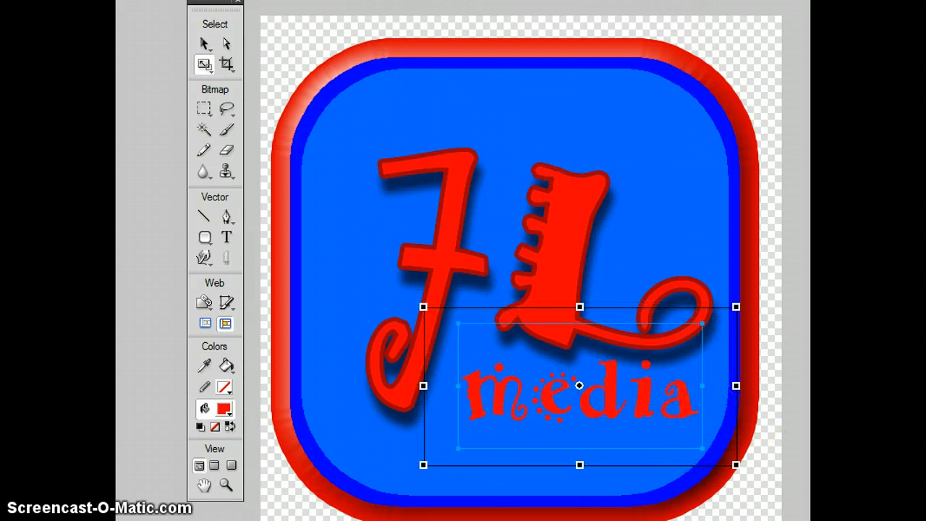
key(v)
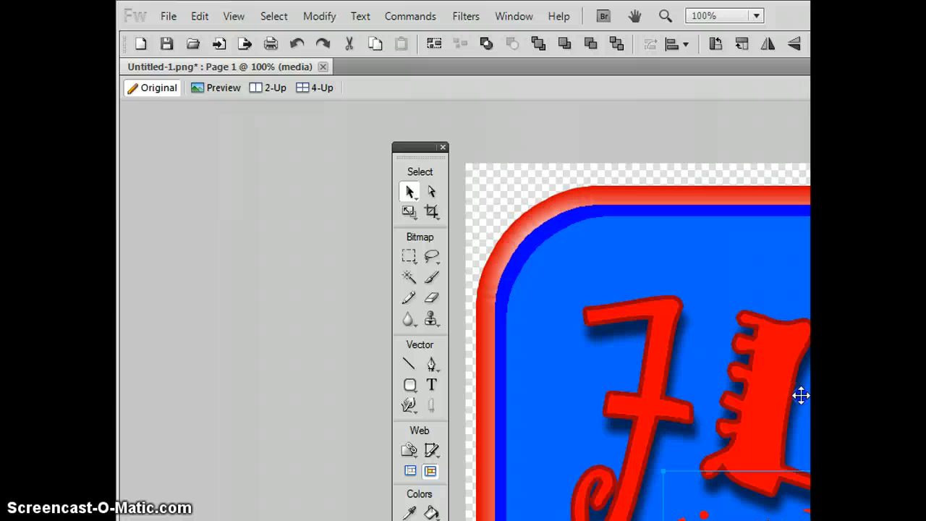
Start saving the document under a new name and browse to the 2012 Digital Voices Work FOlder on the data (D:) drive.
click(167, 17)
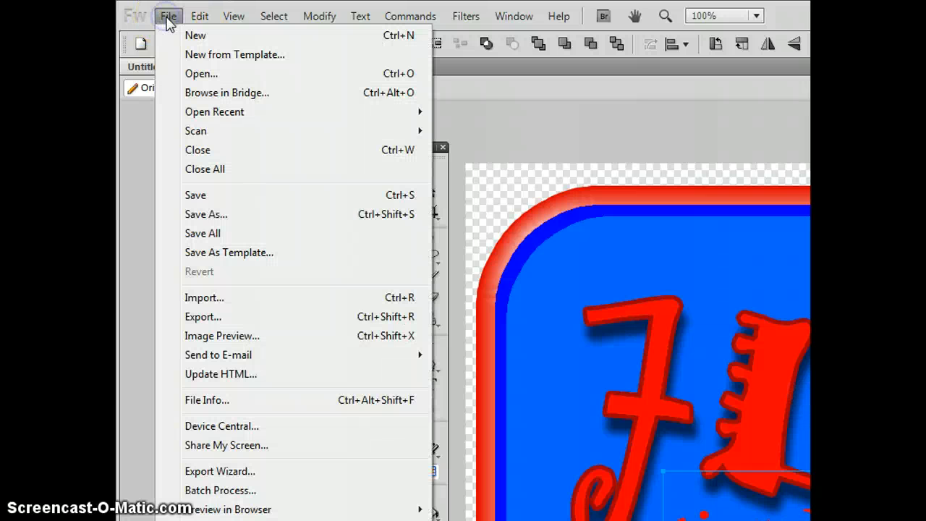
click(207, 214)
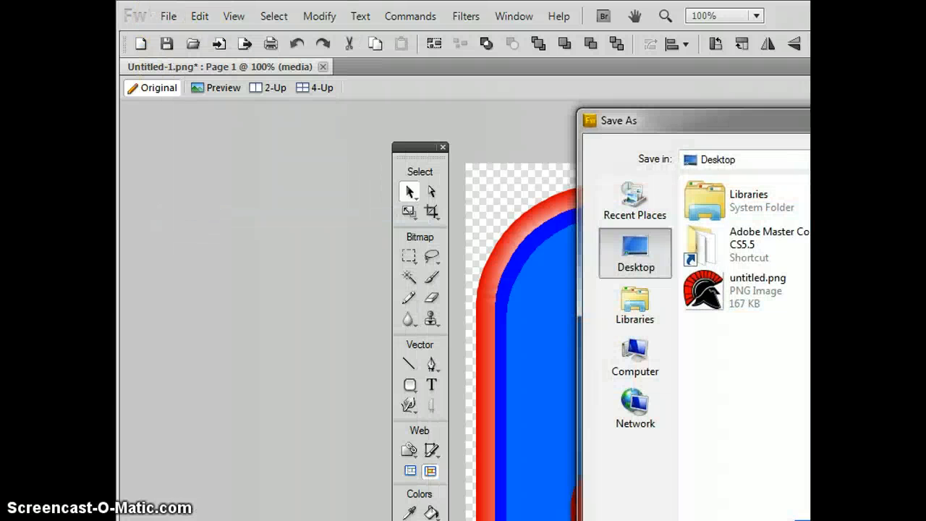
drag(786, 127, 603, 117)
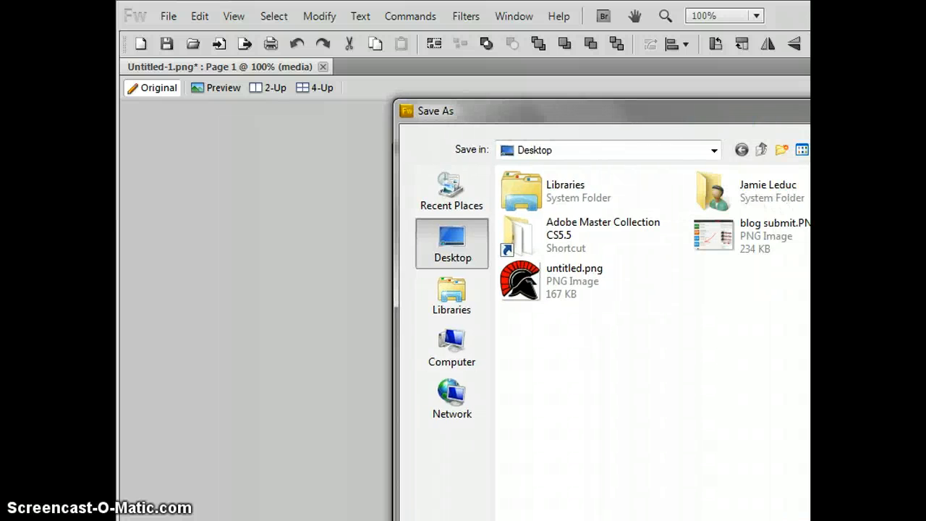
drag(925, 110, 732, 93)
double_click(668, 166)
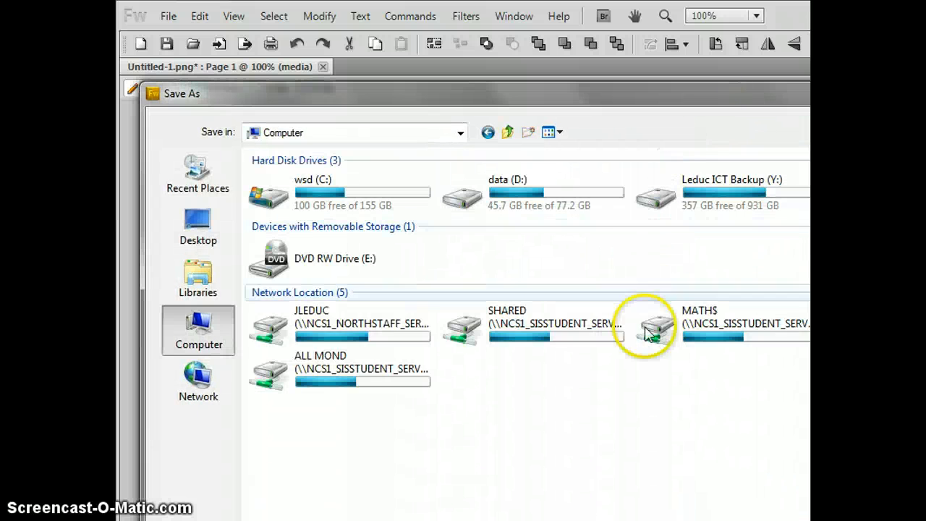
double_click(571, 181)
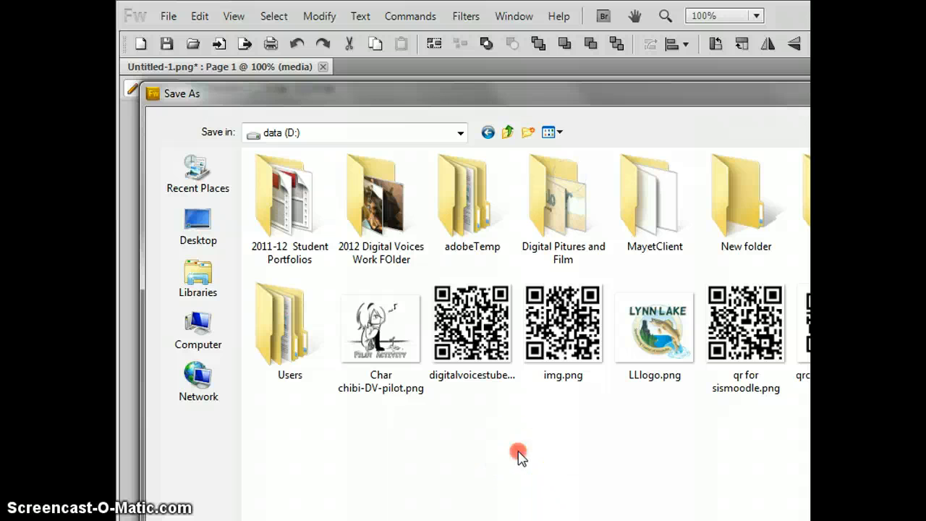
right_click(518, 455)
mouse_move(396, 520)
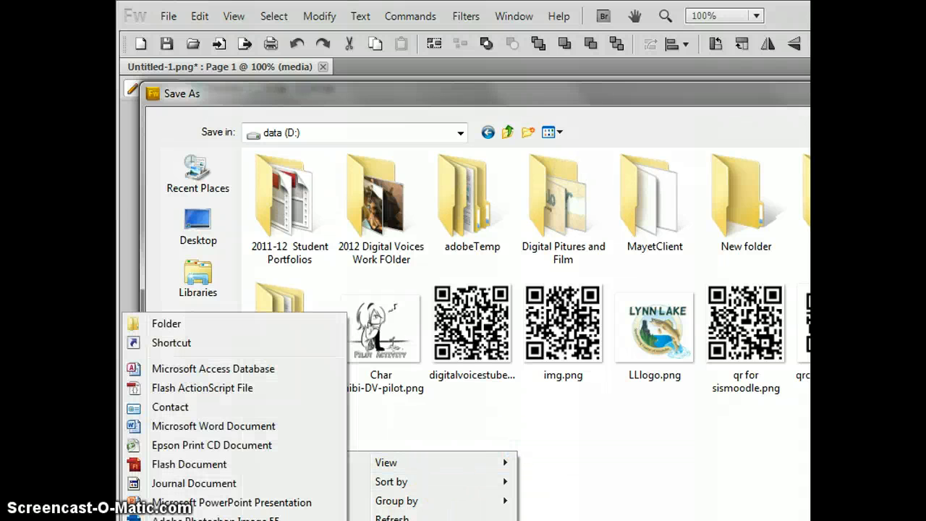
click(376, 217)
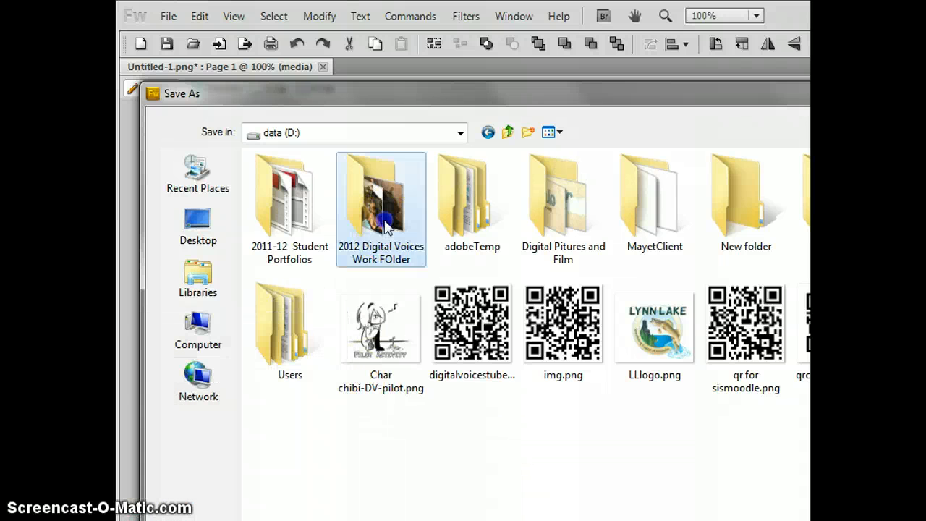
double_click(377, 217)
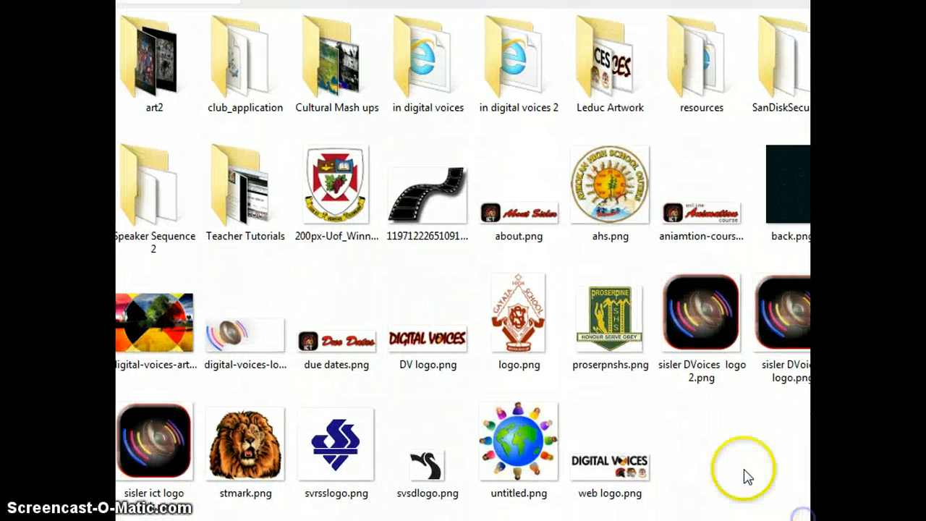
Create a folder named "Unit 1" in the work folder and open it.
right_click(744, 469)
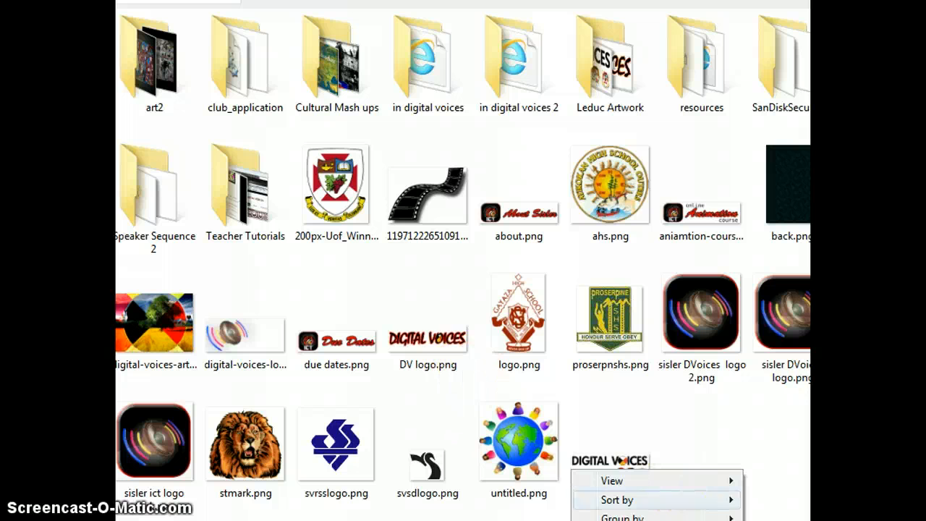
click(388, 340)
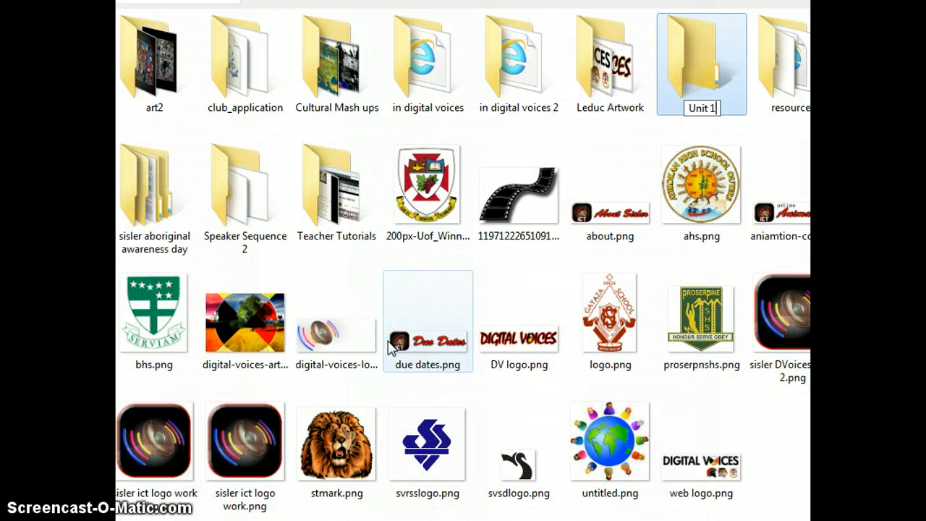
key(Return)
double_click(347, 217)
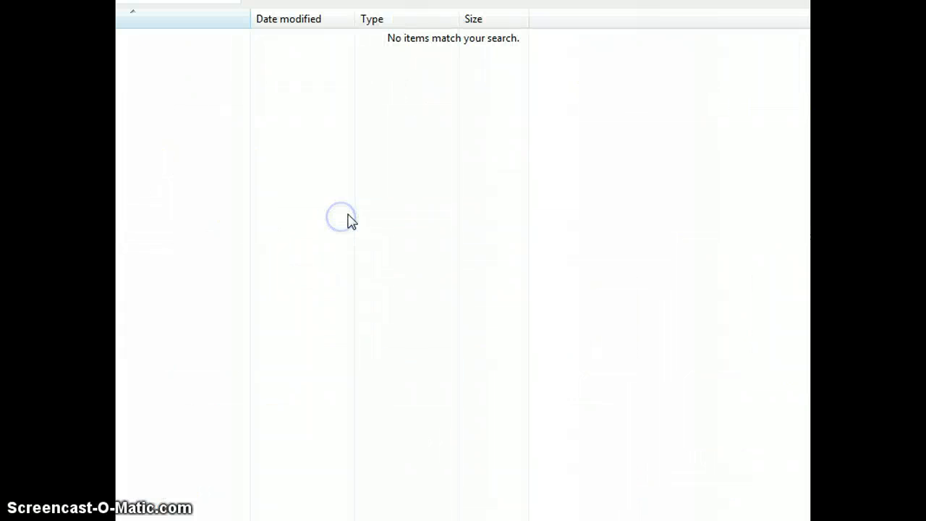
Create a new subfolder inside the Unit 1 folder.
right_click(348, 220)
mouse_move(269, 401)
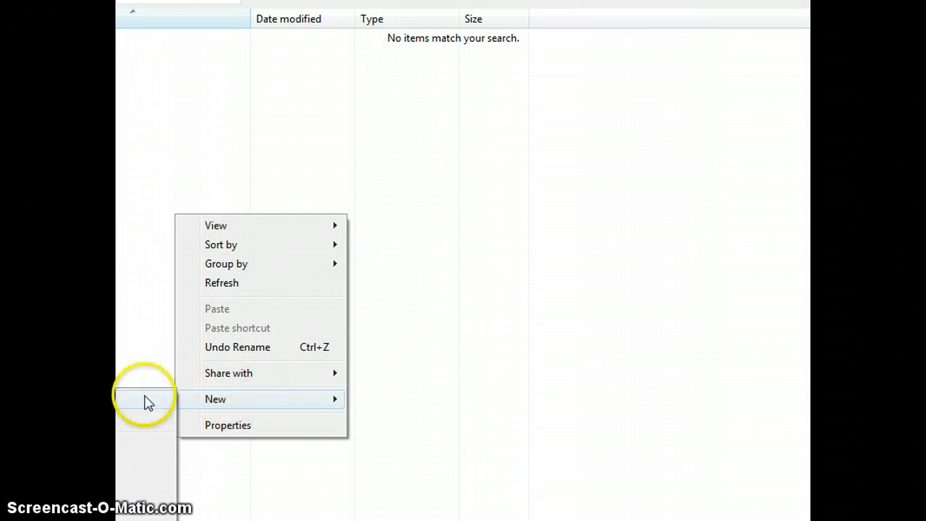
click(147, 402)
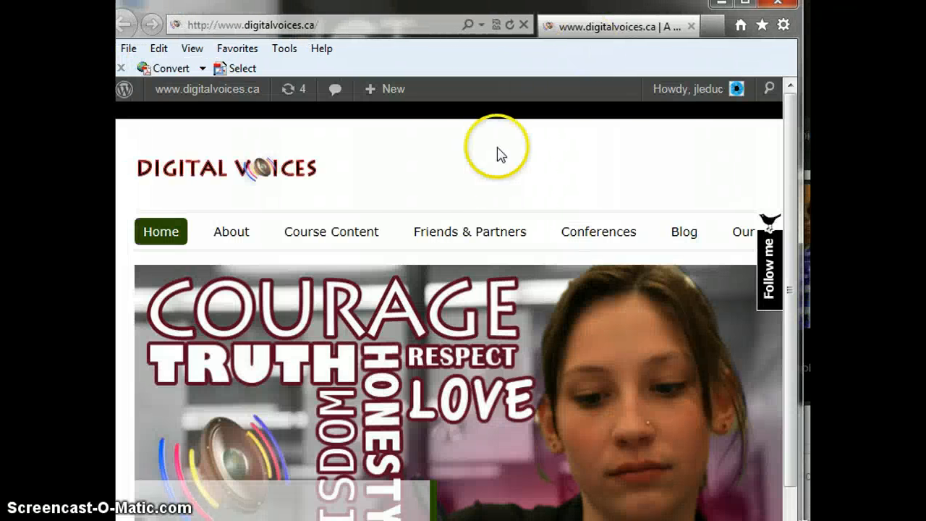
On the Digital Voices website in the browser, open the Activity 1: Logo page from Unit 1 of the course content.
click(355, 233)
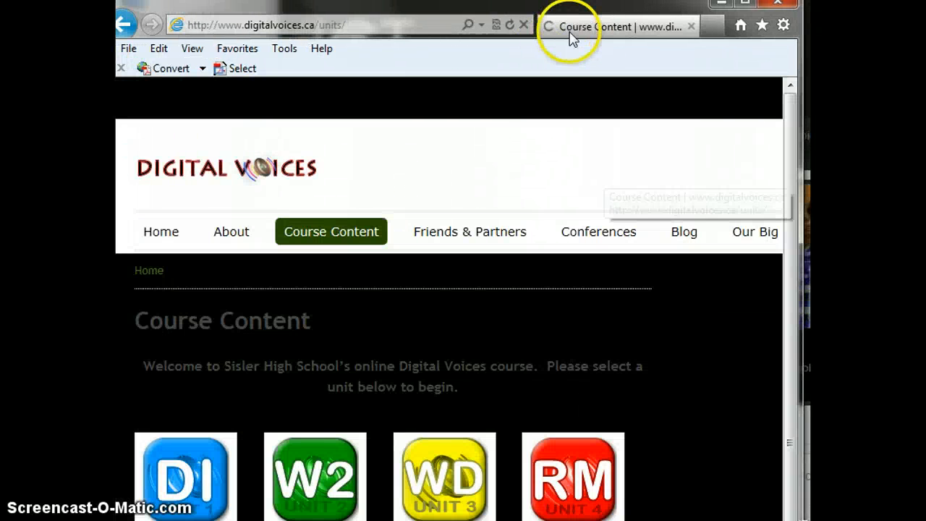
scroll(682, 331, down, 5)
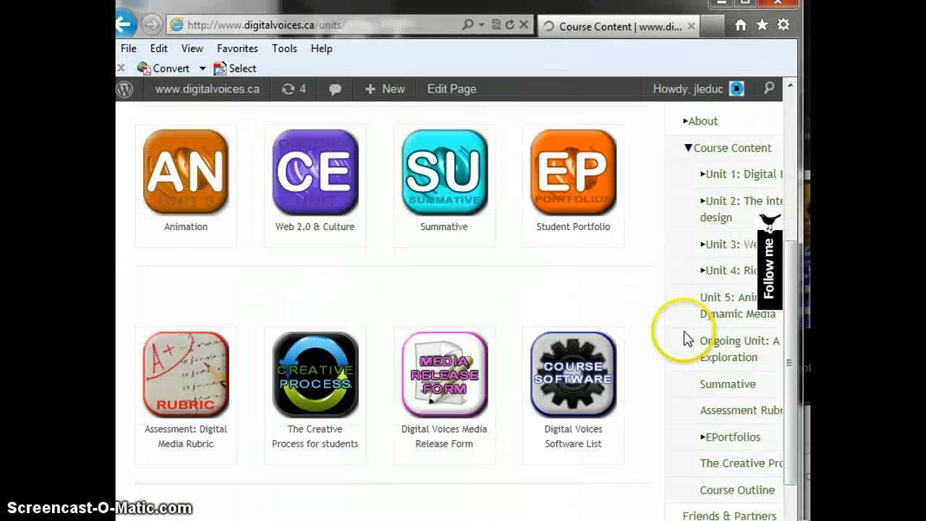
click(701, 174)
click(737, 203)
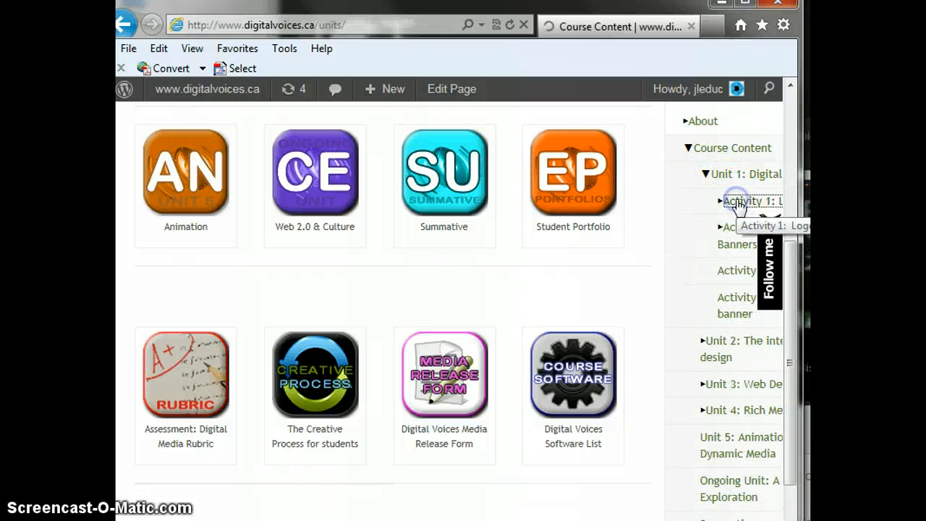
Find the canvas and saving information in Step 3 and copy the file name "firstlastname_workingcomp1.png".
scroll(440, 355, down, 5)
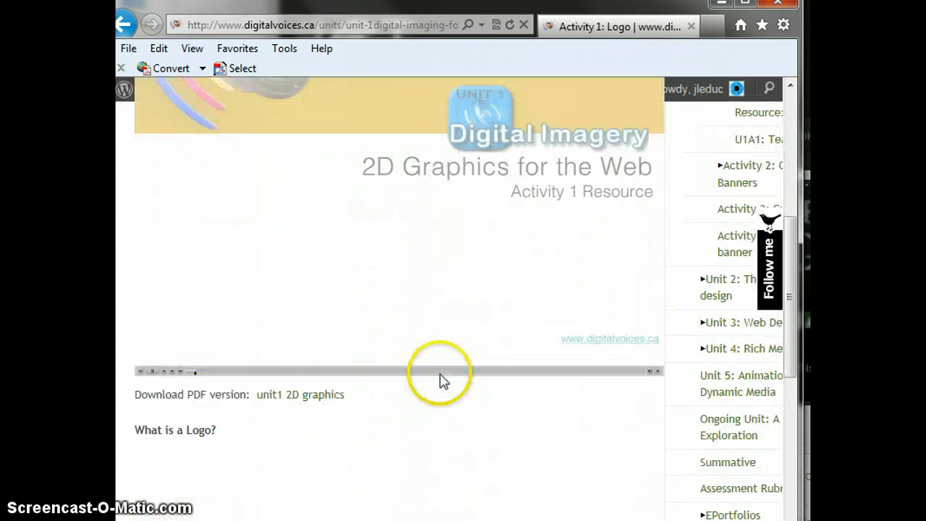
scroll(443, 337, down, 5)
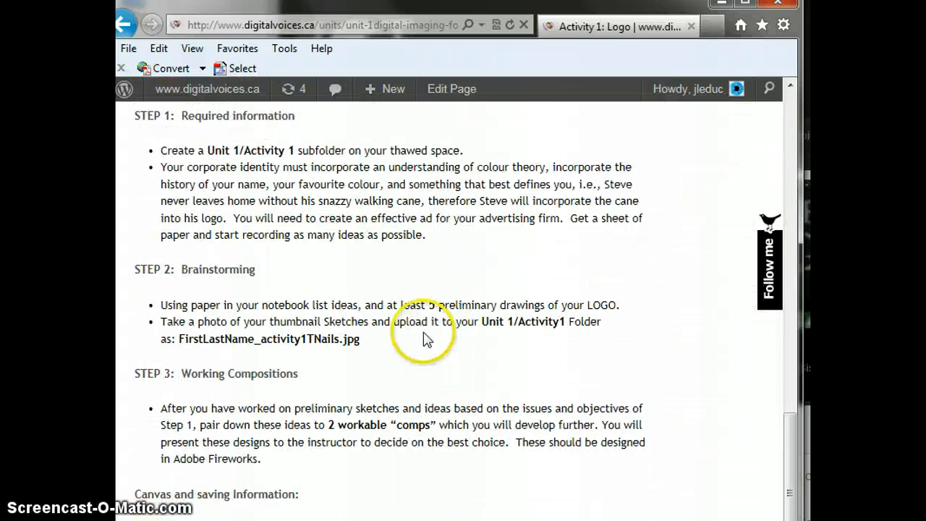
scroll(398, 340, down, 5)
scroll(386, 364, up, 2)
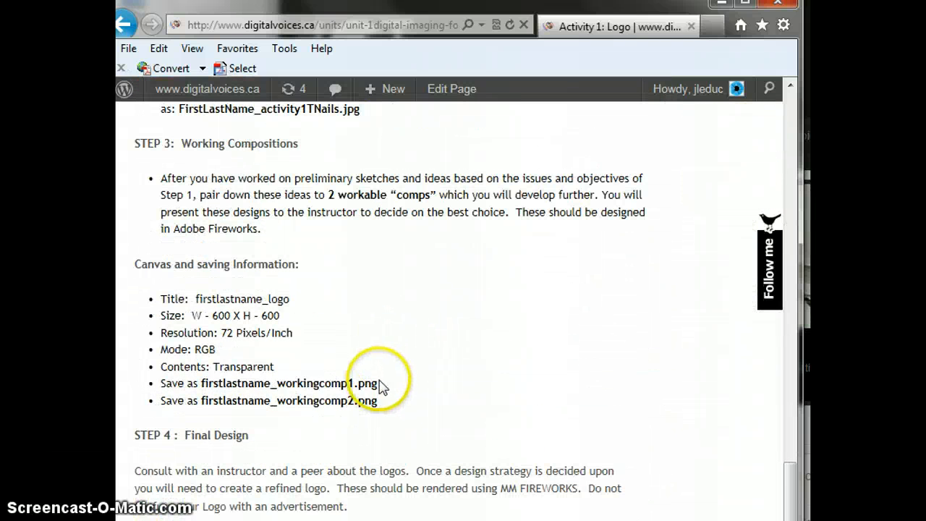
drag(379, 386, 248, 389)
key(ctrl+c)
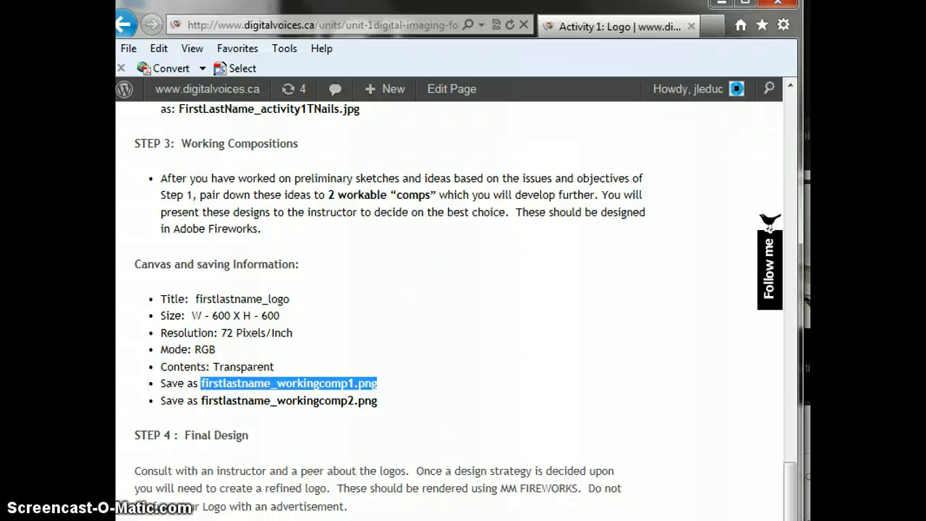
Return to the Save As dialog, paste the copied file name, replace "firstlastname" with the designer's first and last name, and save the PNG.
click(722, 3)
click(332, 497)
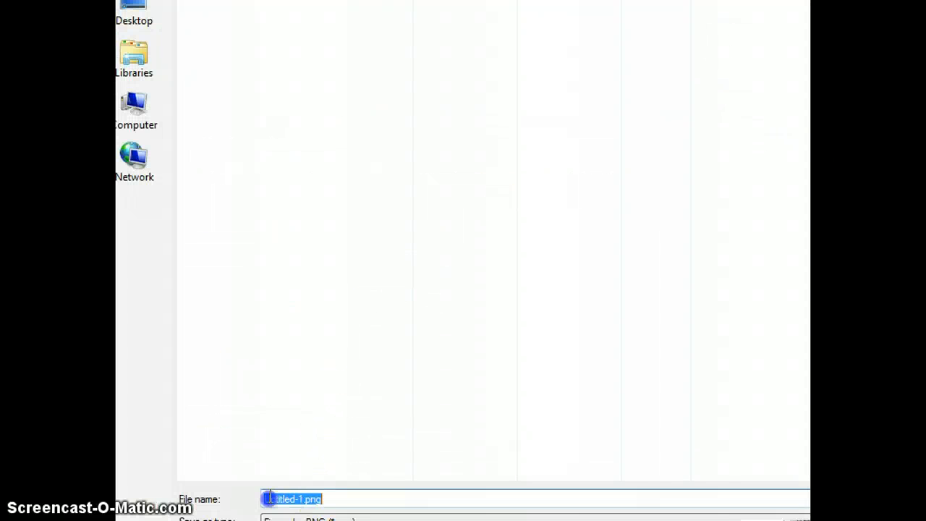
key(ctrl+v)
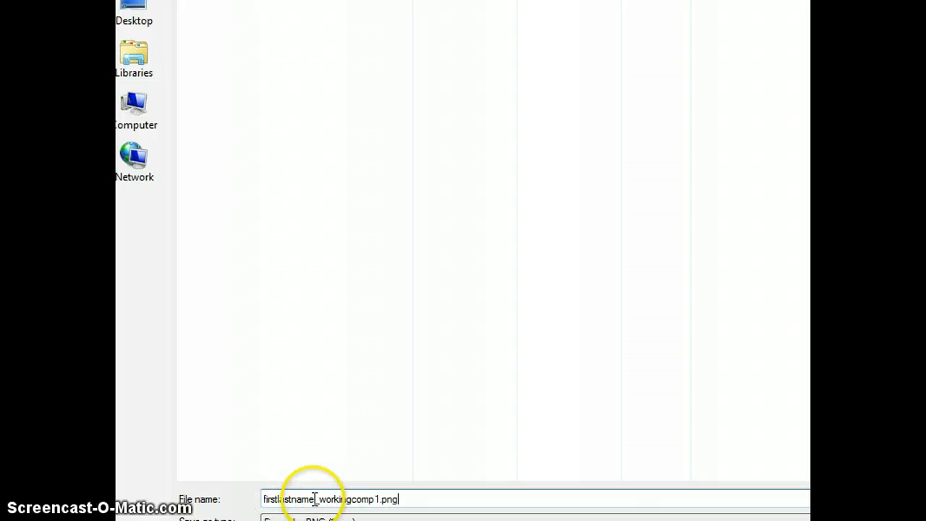
drag(316, 499, 281, 499)
text(jam)
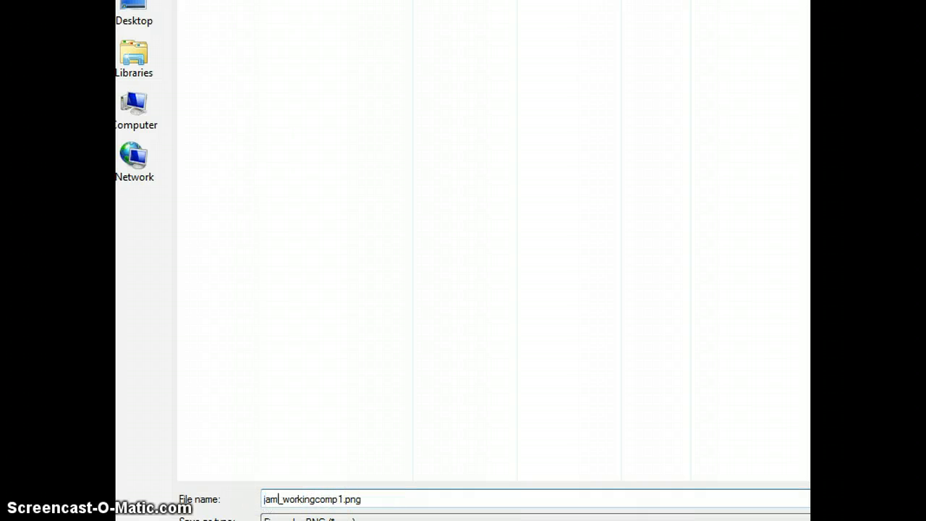
text(ieled)
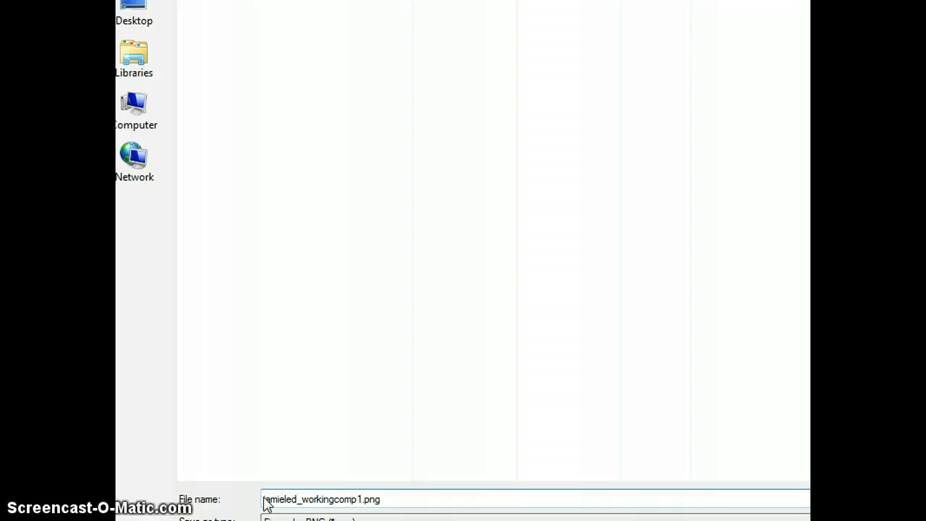
text(uc)
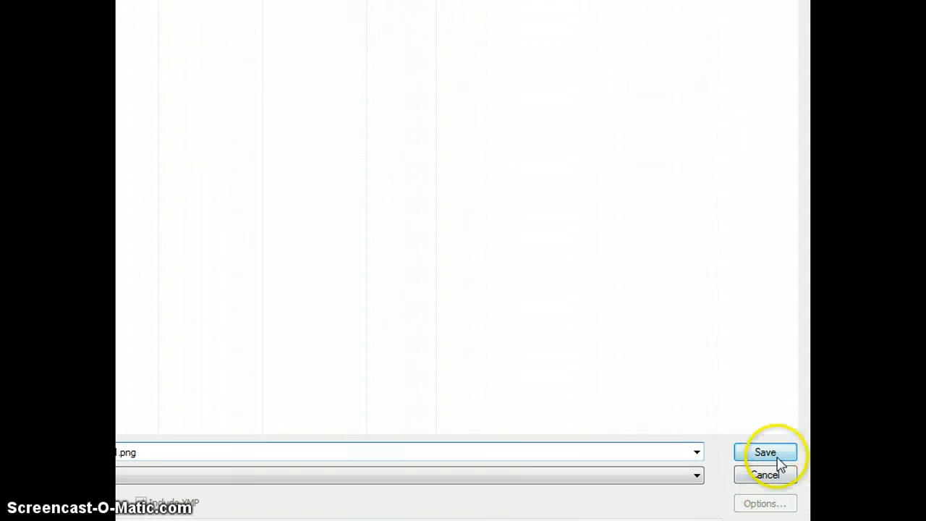
click(768, 452)
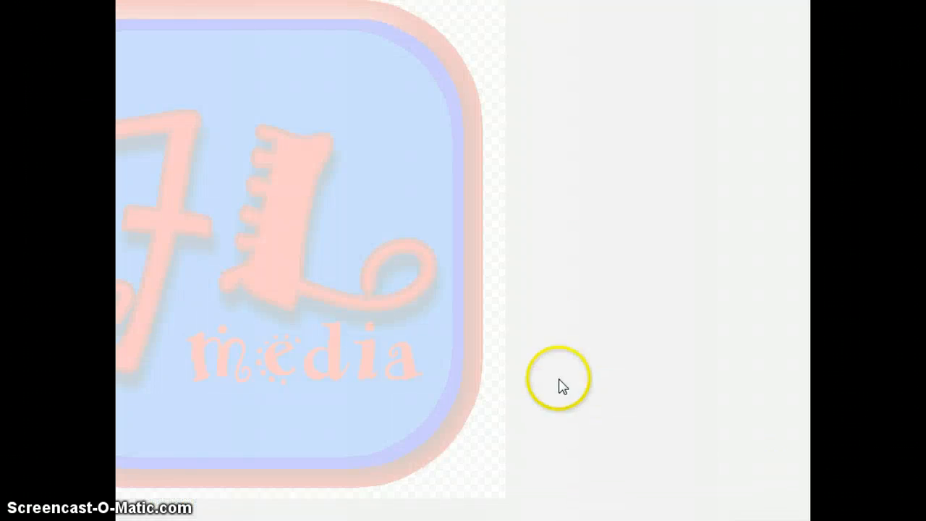